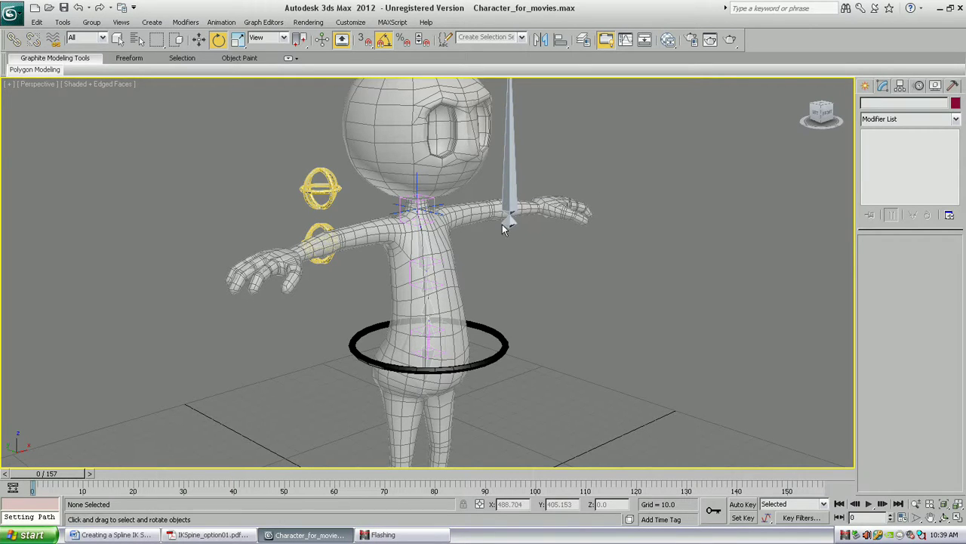
Give Bone_Neck a Position Constraint targeting Bone_SpineNUB, snapping it to the spine end
{"action": "left_click", "coordinate": [505, 223]}
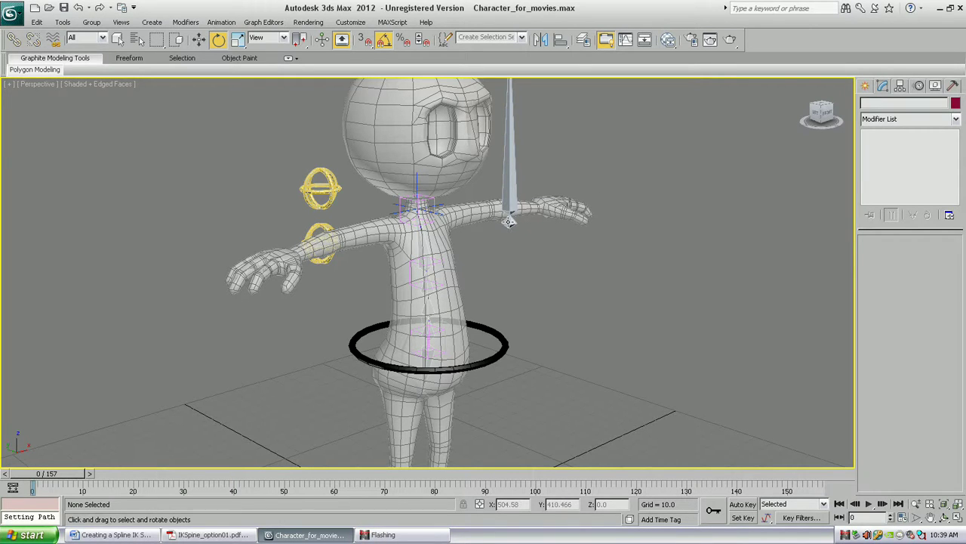
{"action": "left_click", "coordinate": [221, 22]}
{"action": "mouse_move", "coordinate": [232, 79]}
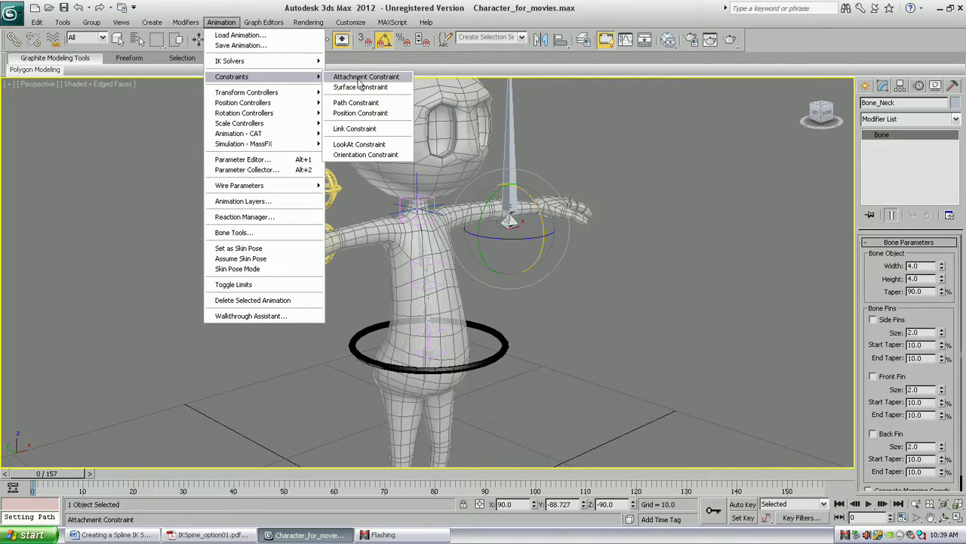
{"action": "left_click", "coordinate": [359, 115]}
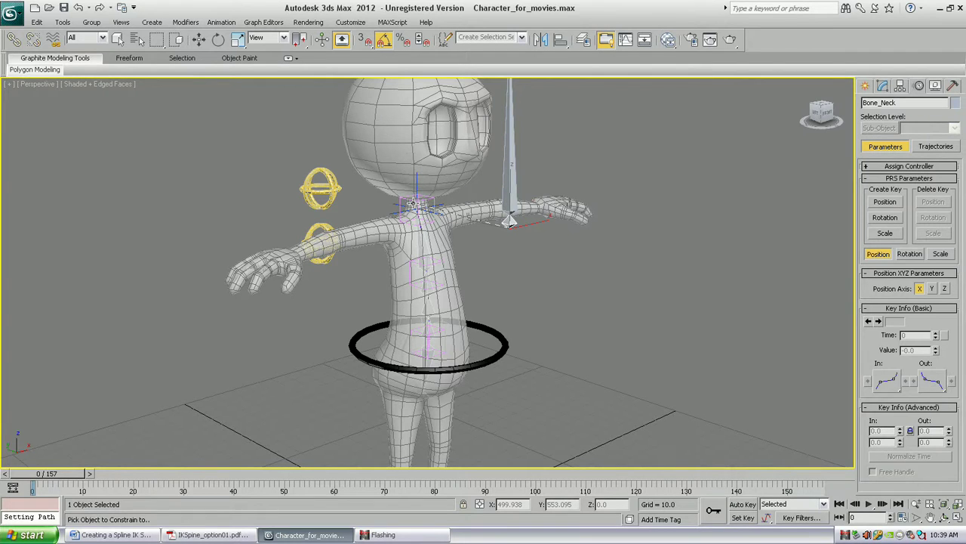
{"action": "left_click", "coordinate": [414, 204]}
{"action": "middle_click_drag", "start_coordinate": [461, 226], "coordinate": [430, 291]}
{"action": "scroll", "coordinate": [458, 289], "scroll_direction": "up", "scroll_amount": 3}
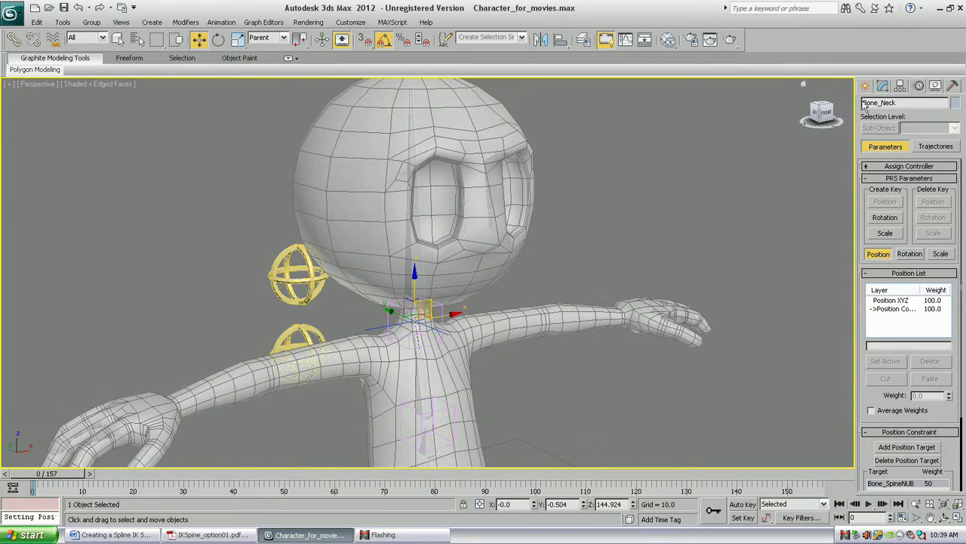
Draw a new circle shape near the character's neck
{"action": "left_click", "coordinate": [865, 85]}
{"action": "left_click", "coordinate": [888, 185]}
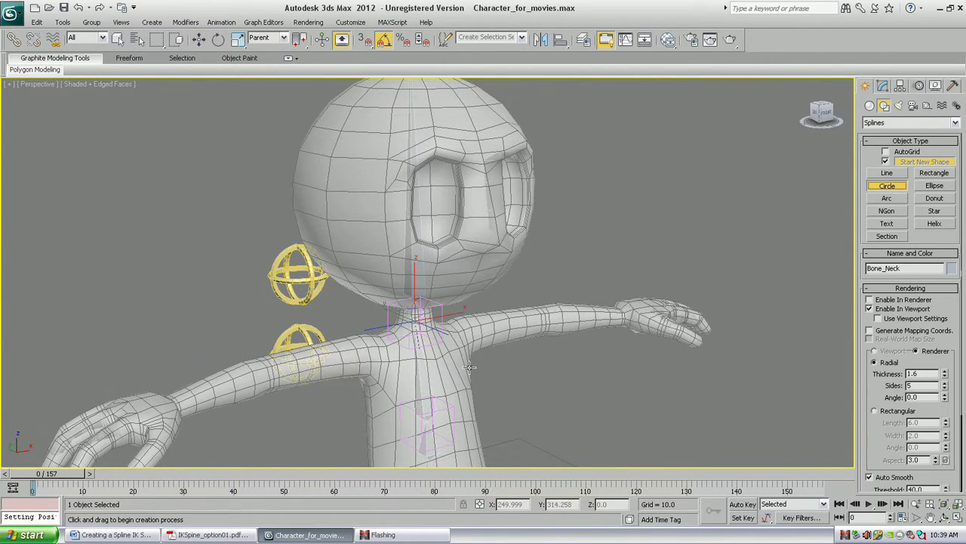
{"action": "scroll", "coordinate": [470, 367], "scroll_direction": "down", "scroll_amount": 5}
{"action": "middle_click_drag", "start_coordinate": [507, 306], "coordinate": [496, 345], "text": "alt"}
{"action": "left_click_drag", "start_coordinate": [506, 363], "coordinate": [522, 341]}
{"action": "middle_click_drag", "start_coordinate": [523, 341], "coordinate": [479, 386], "text": "alt"}
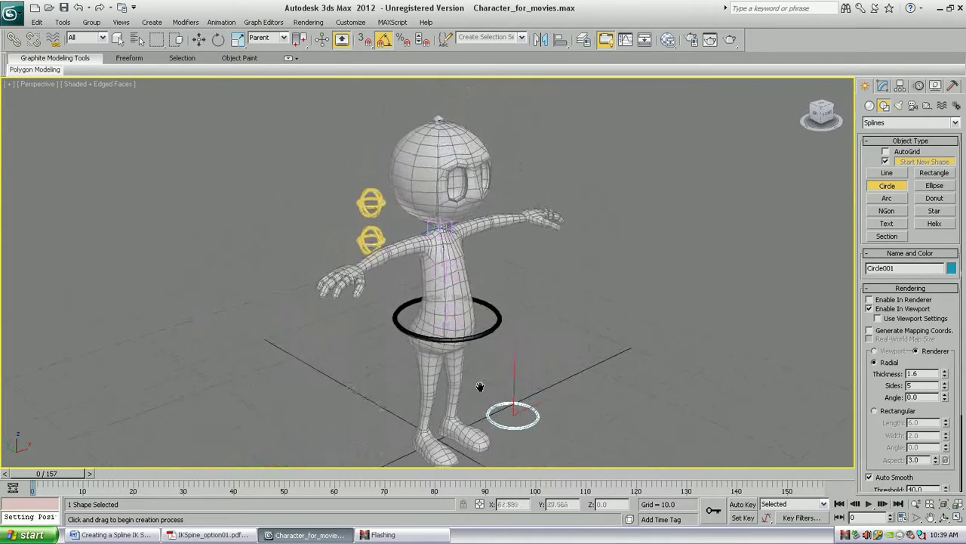
{"action": "scroll", "coordinate": [480, 223], "scroll_direction": "up", "scroll_amount": 6}
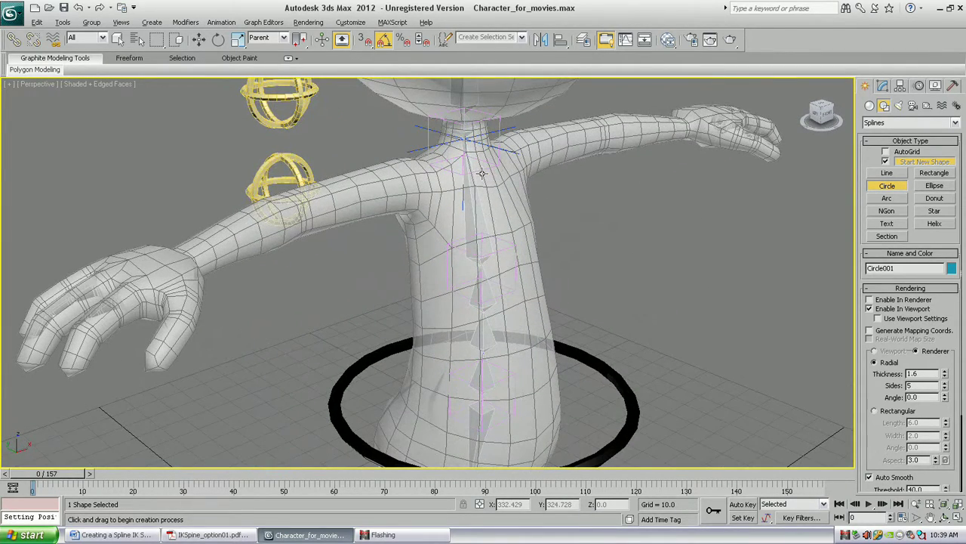
Align the circle to Bone_Neck's pivot, rename it CTRL_Neck, and start cloning it
{"action": "key", "text": "alt+a"}
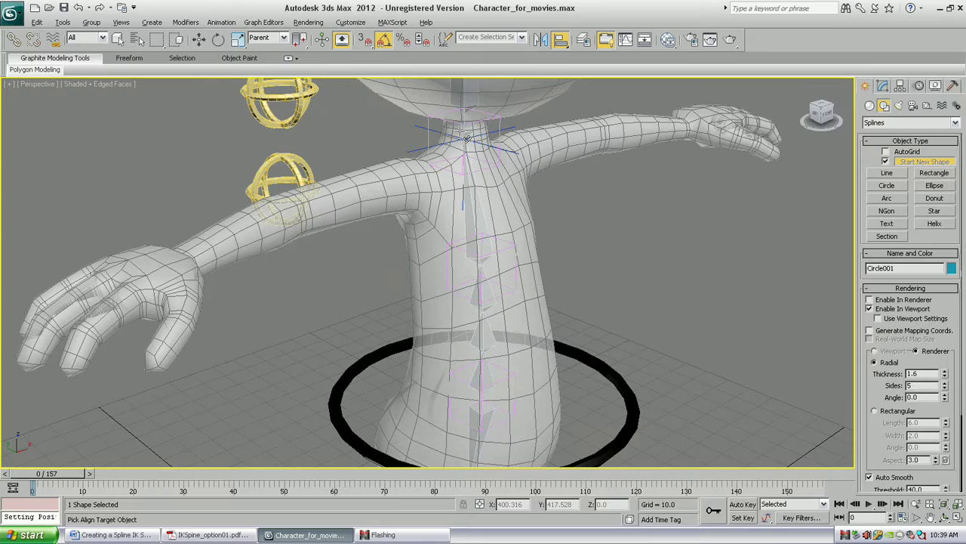
{"action": "left_click", "coordinate": [466, 138]}
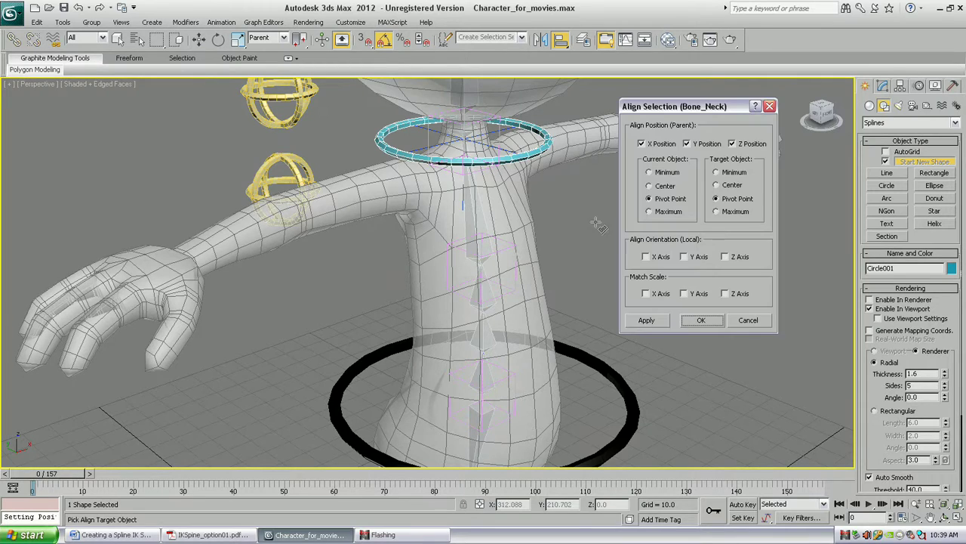
{"action": "left_click", "coordinate": [701, 320]}
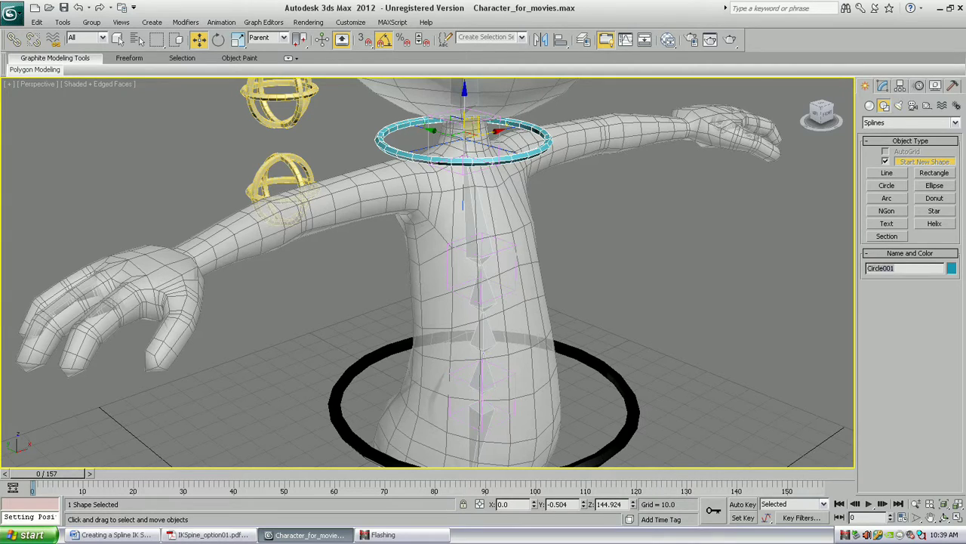
{"action": "left_click", "coordinate": [904, 268]}
{"action": "type", "text": "CT"}
{"action": "type", "text": "z"}
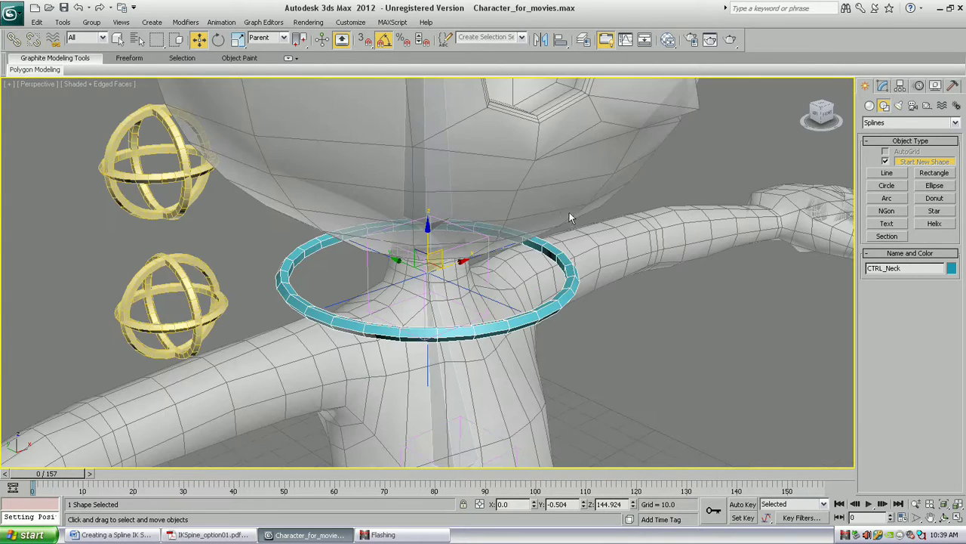
{"action": "mouse_move", "coordinate": [512, 259]}
{"action": "middle_mouse_down", "text": "alt"}
{"action": "mouse_move", "coordinate": [504, 219]}
{"action": "mouse_move", "coordinate": [494, 253]}
{"action": "middle_mouse_up", "text": "alt"}
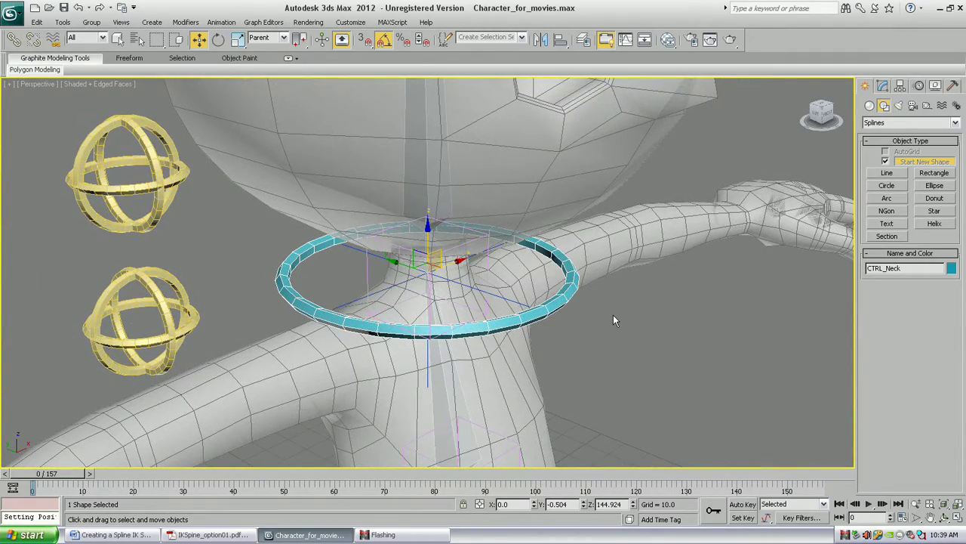
{"action": "key", "text": "ctrl+v"}
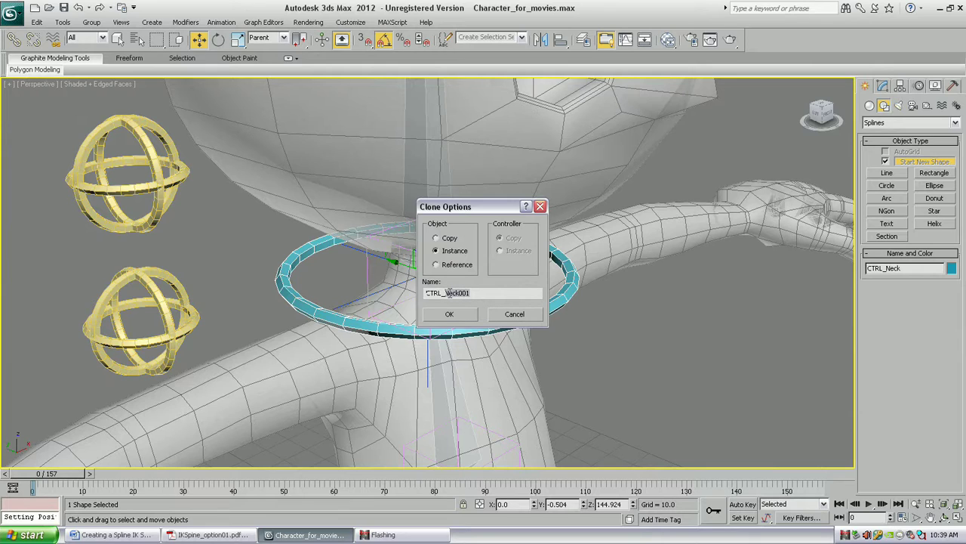
Clone the ring as an independent Copy named CTRL_SpineTwist
{"action": "type", "text": "SpineTwist"}
{"action": "left_click", "coordinate": [438, 239]}
{"action": "left_click", "coordinate": [449, 314]}
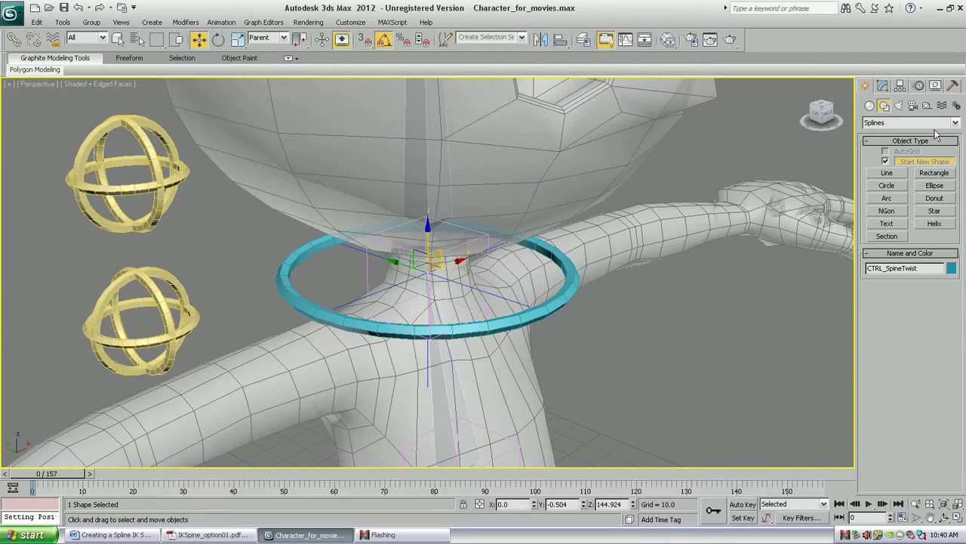
Enlarge CTRL_SpineTwist's radius and set its interpolation steps to 0, making a square
{"action": "left_click", "coordinate": [883, 86]}
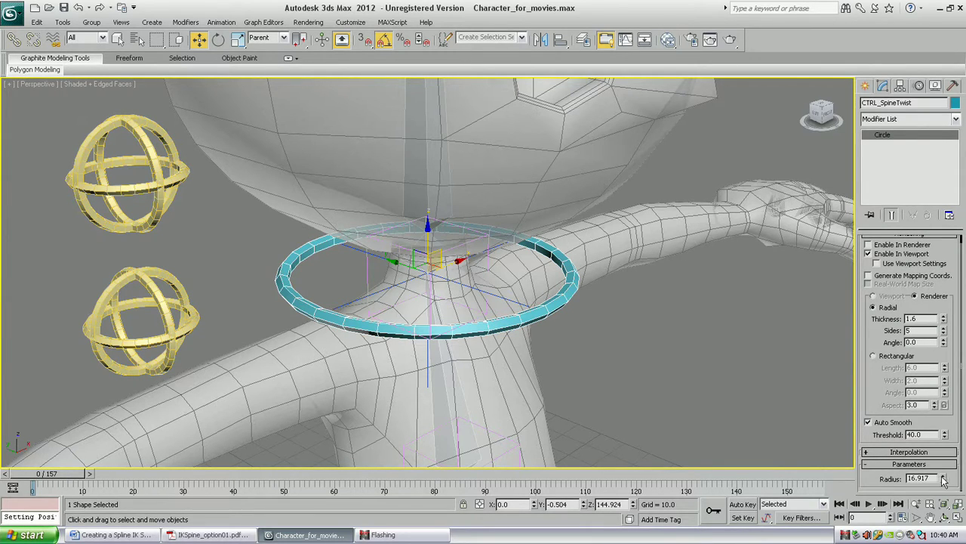
{"action": "left_click_drag", "start_coordinate": [943, 484], "coordinate": [943, 456]}
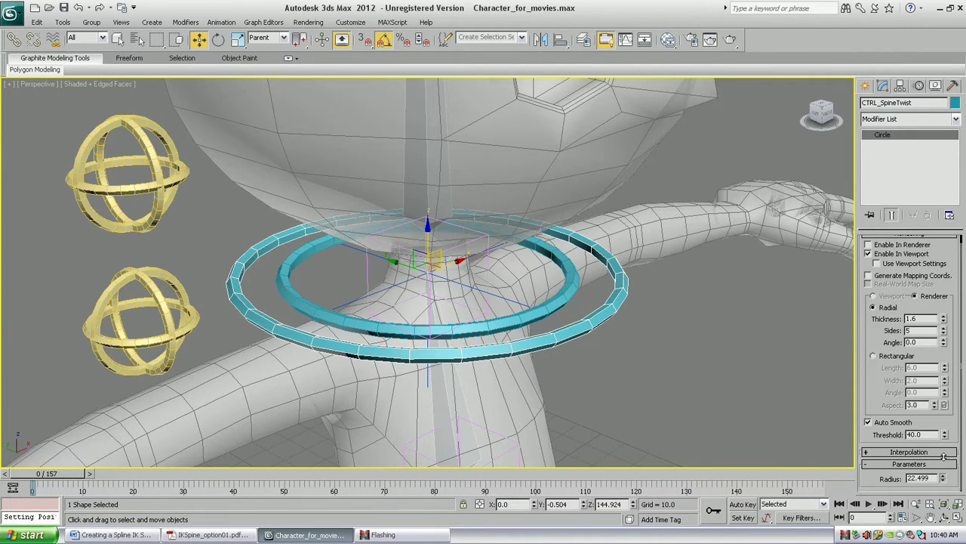
{"action": "left_click", "coordinate": [901, 451]}
{"action": "left_click_drag", "start_coordinate": [940, 467], "coordinate": [939, 481]}
{"action": "left_click", "coordinate": [941, 463]}
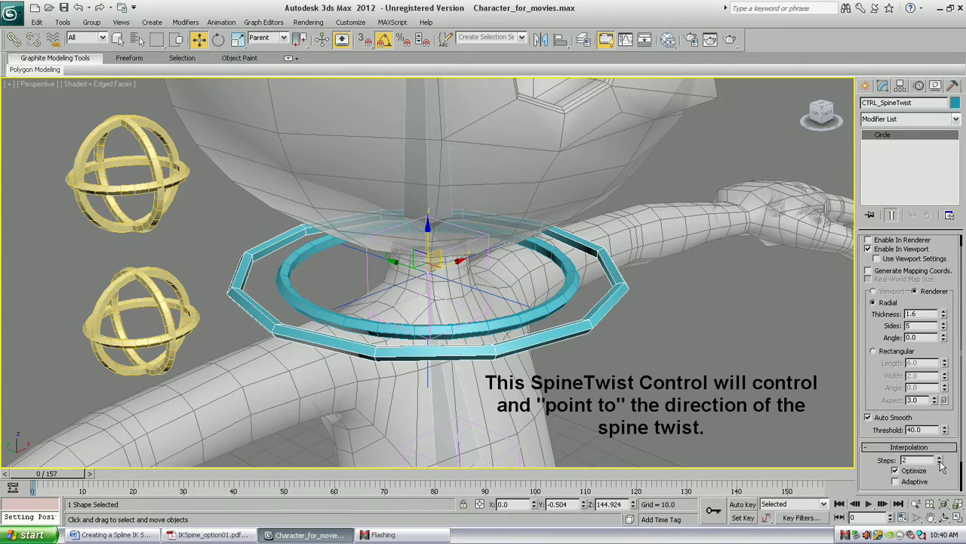
{"action": "left_click", "coordinate": [941, 463]}
{"action": "left_click", "coordinate": [940, 463]}
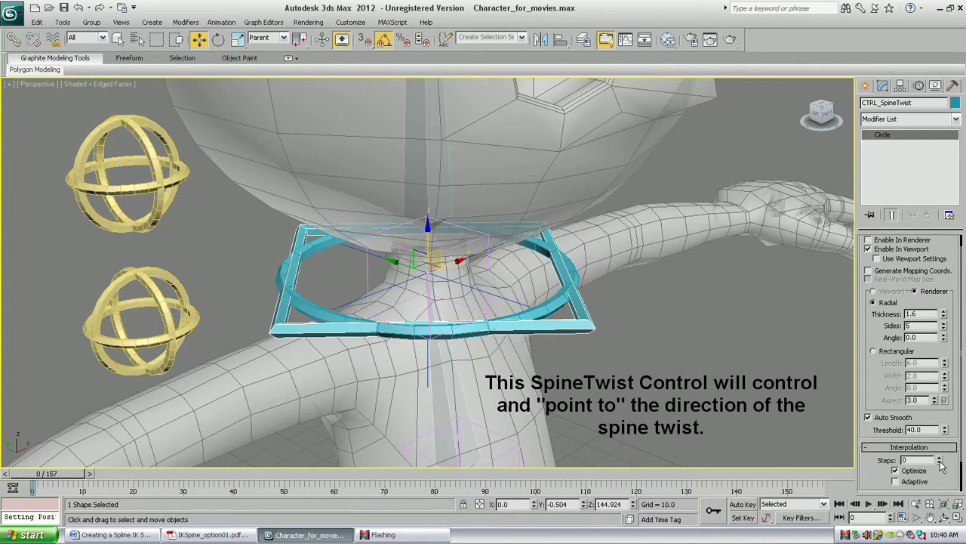
Reduce CTRL_Neck's radius to 11.672
{"action": "left_click", "coordinate": [542, 310]}
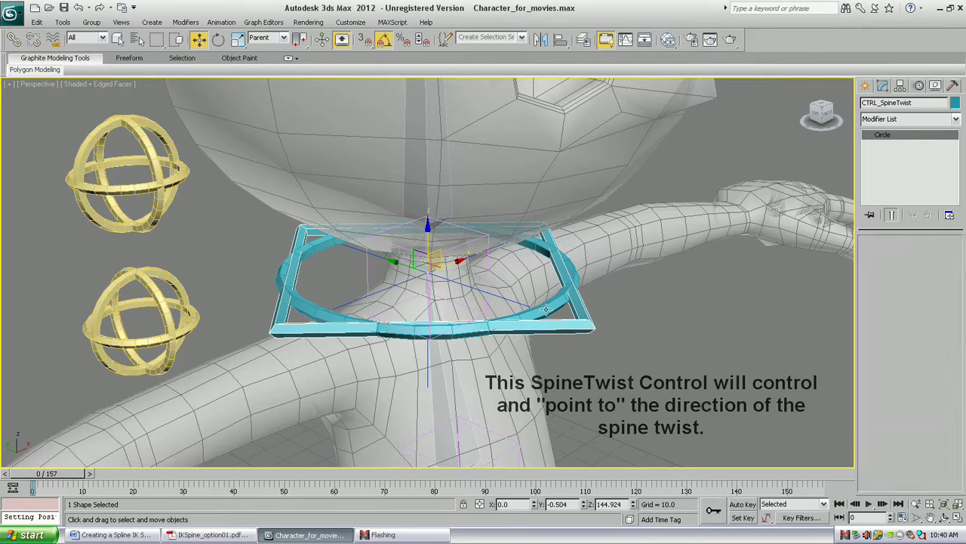
{"action": "scroll", "coordinate": [949, 477], "scroll_direction": "down", "scroll_amount": 2}
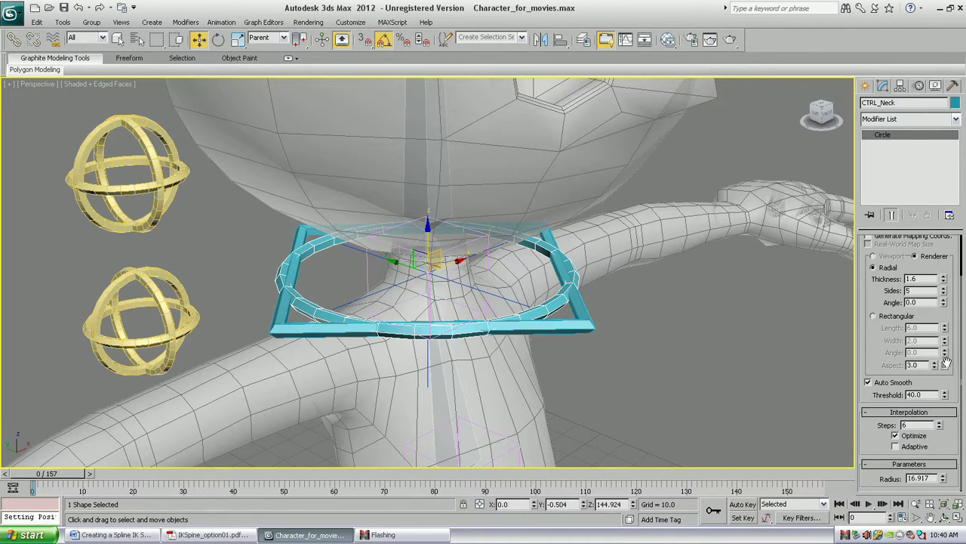
{"action": "mouse_move", "coordinate": [943, 480]}
{"action": "left_mouse_down"}
{"action": "mouse_move", "coordinate": [943, 504]}
{"action": "mouse_move", "coordinate": [943, 478]}
{"action": "left_mouse_up"}
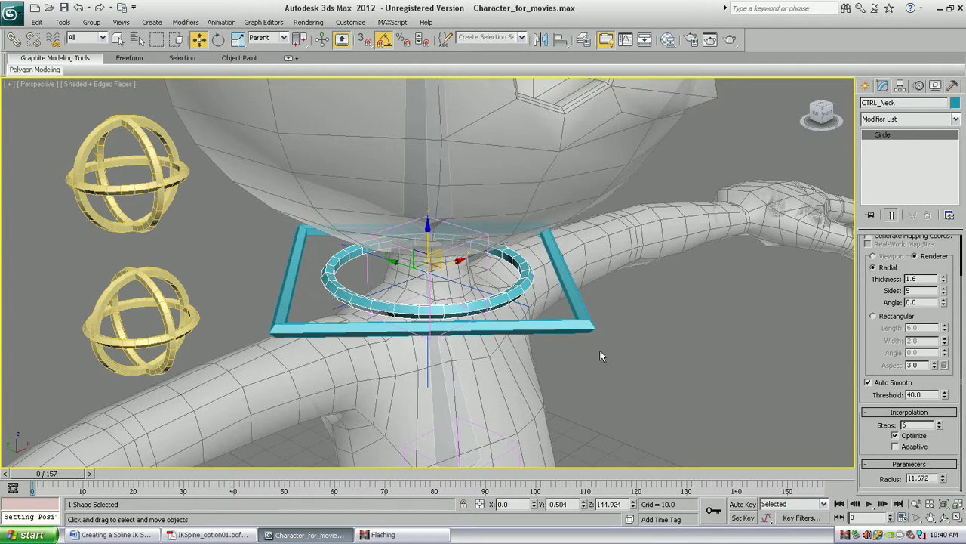
Colour the CTRL_Neck ring black and the CTRL_SpineTwist square grey
{"action": "left_click", "coordinate": [955, 103]}
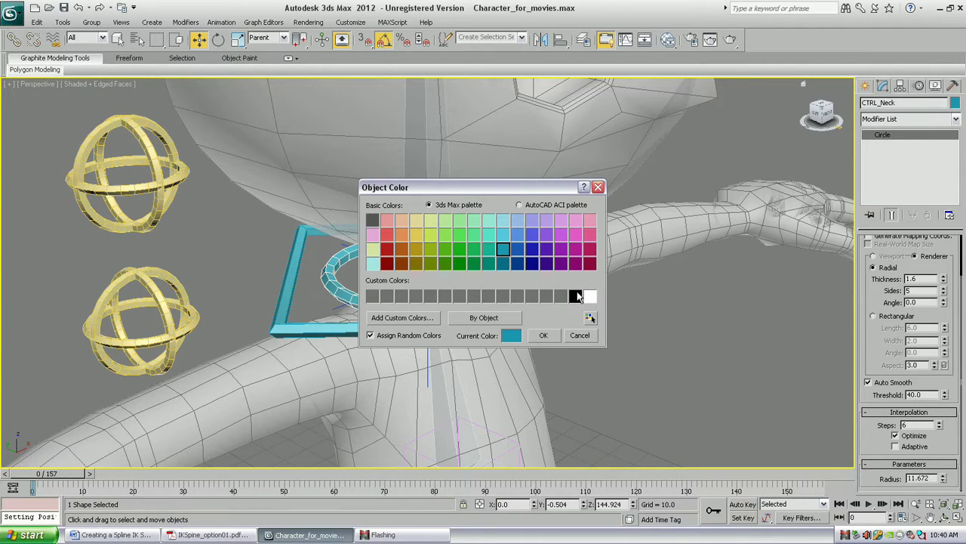
{"action": "left_click", "coordinate": [576, 295]}
{"action": "left_click", "coordinate": [538, 337]}
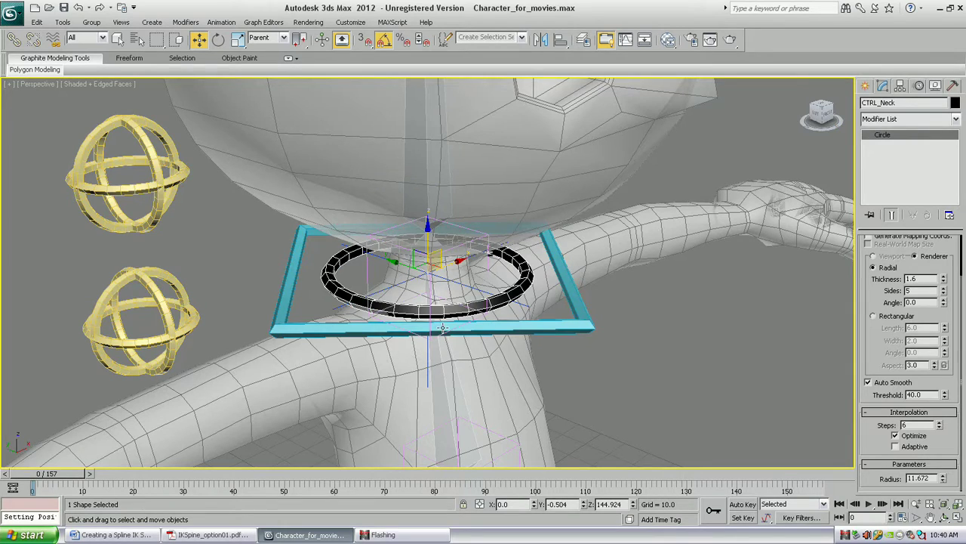
{"action": "left_click", "coordinate": [443, 327]}
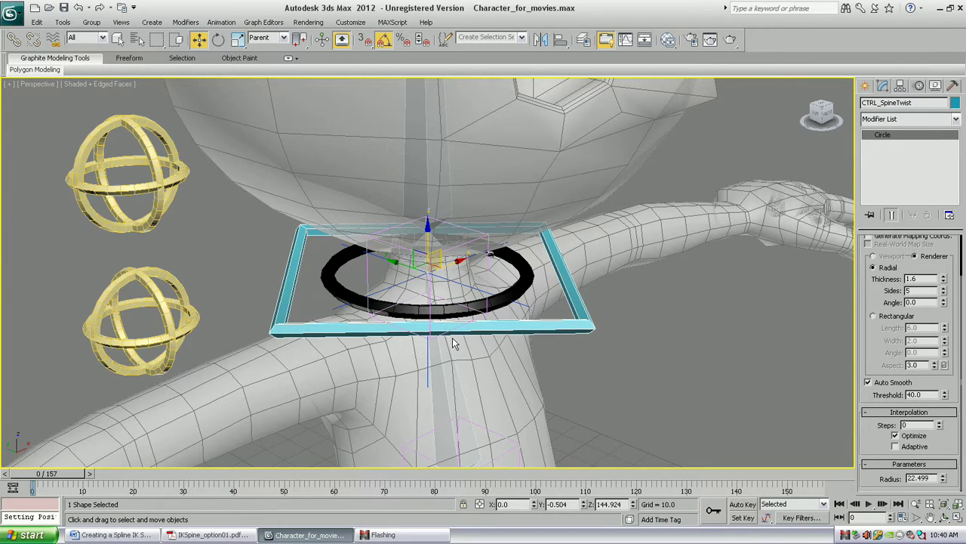
{"action": "left_click", "coordinate": [955, 104]}
{"action": "left_click", "coordinate": [561, 297]}
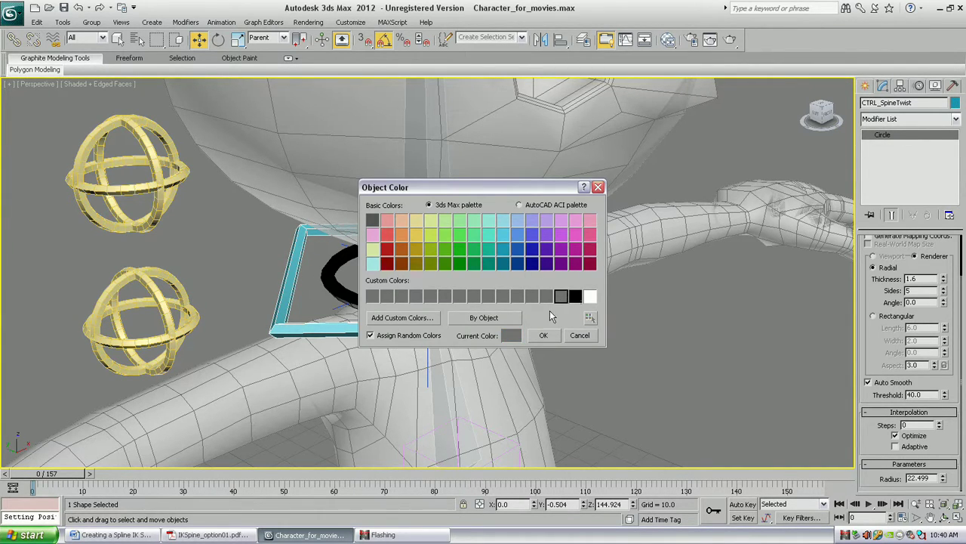
{"action": "left_click", "coordinate": [544, 337]}
Select the CTRL_Neck circle and frame it close up in the Perspective view
{"action": "middle_click_drag", "start_coordinate": [491, 319], "coordinate": [466, 294], "text": "alt"}
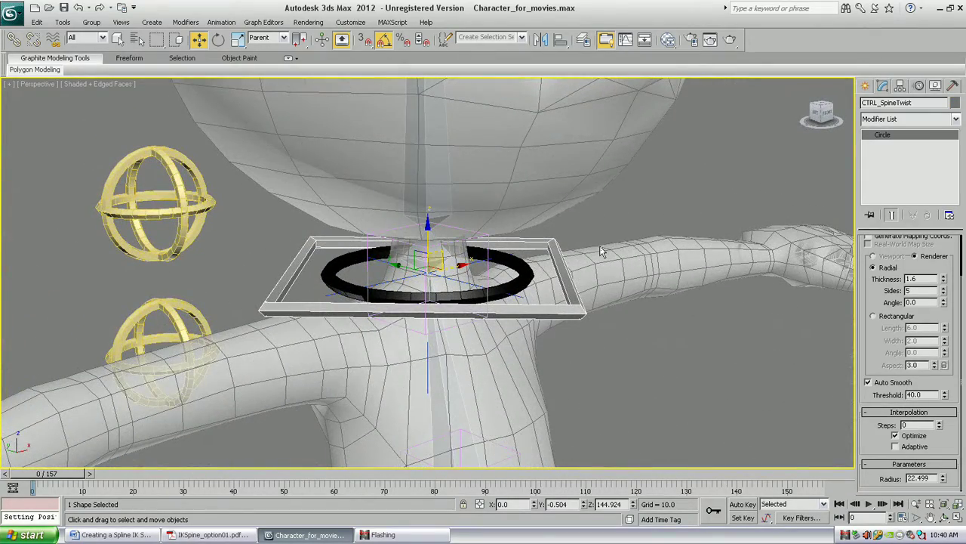
{"action": "left_click", "coordinate": [668, 296]}
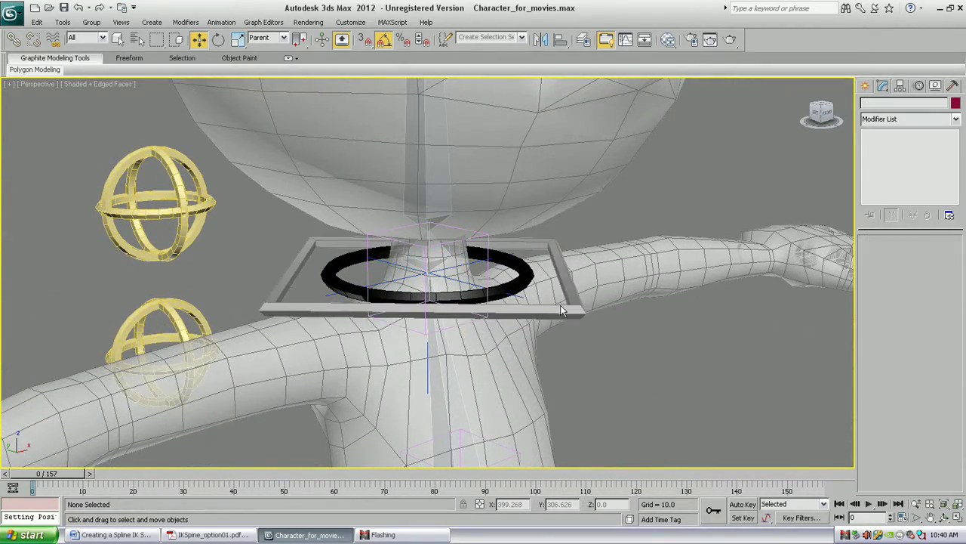
{"action": "left_click", "coordinate": [516, 290]}
{"action": "middle_click_drag", "start_coordinate": [502, 279], "coordinate": [532, 291], "text": "alt"}
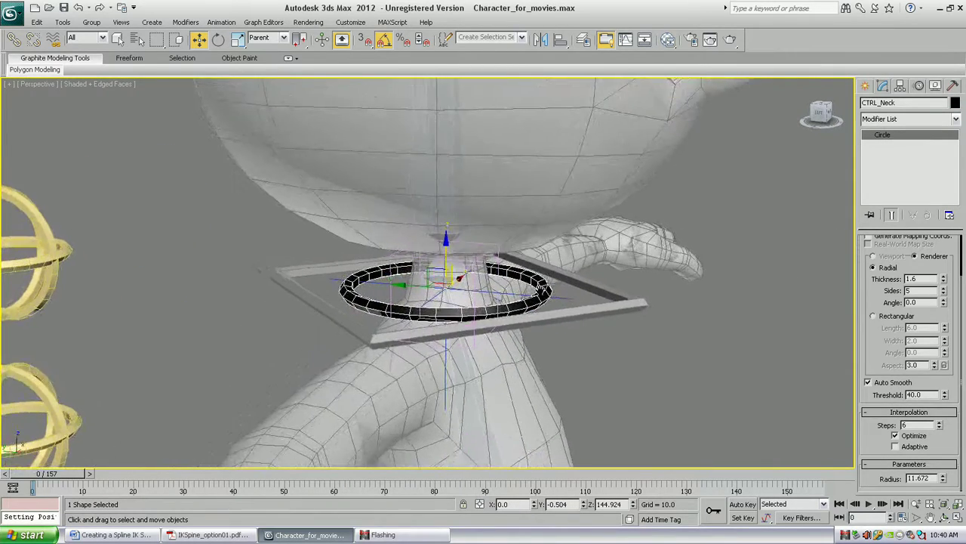
{"action": "scroll", "coordinate": [539, 294], "scroll_direction": "up", "scroll_amount": 5}
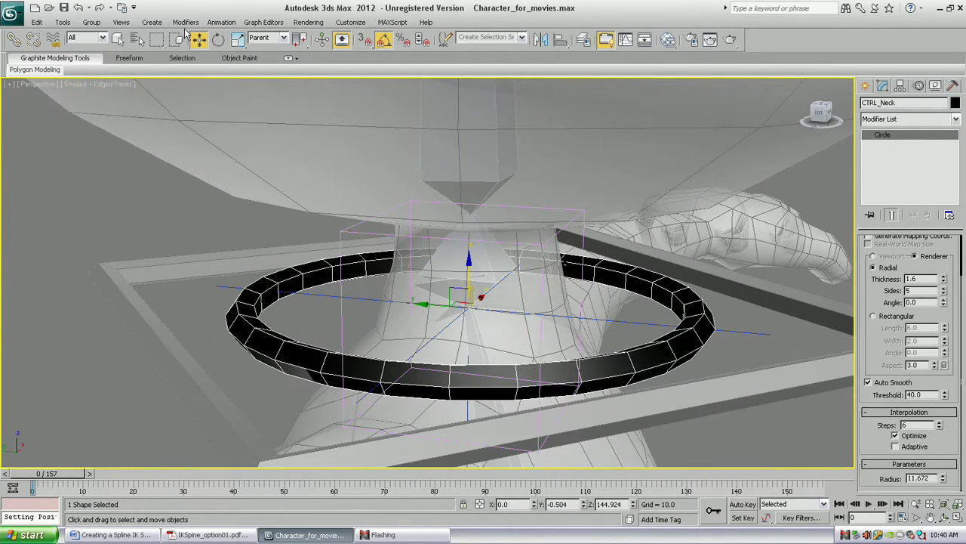
Position-constrain CTRL_Neck to Bone_SpineNUB, seating the black ring at the neck's base
{"action": "left_click", "coordinate": [221, 22]}
{"action": "mouse_move", "coordinate": [249, 76]}
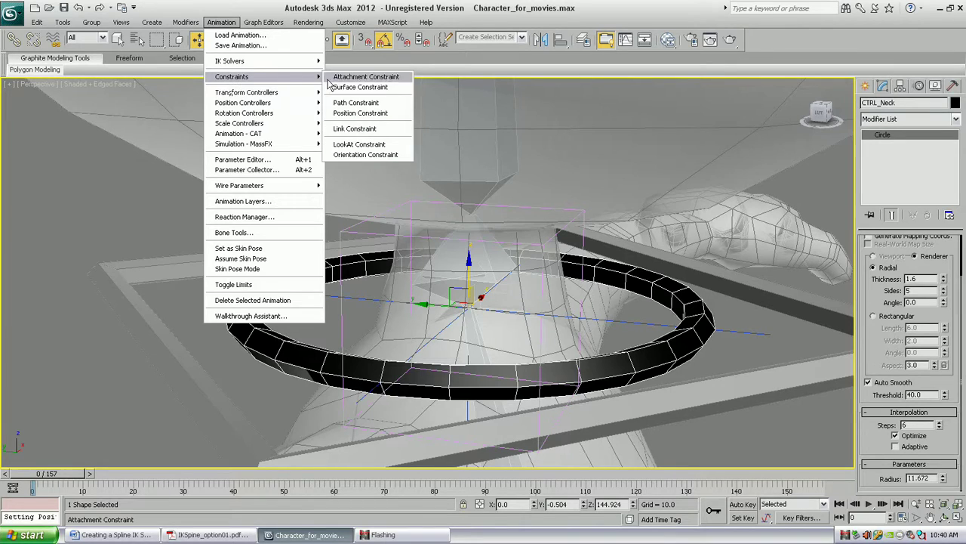
{"action": "left_click", "coordinate": [381, 130]}
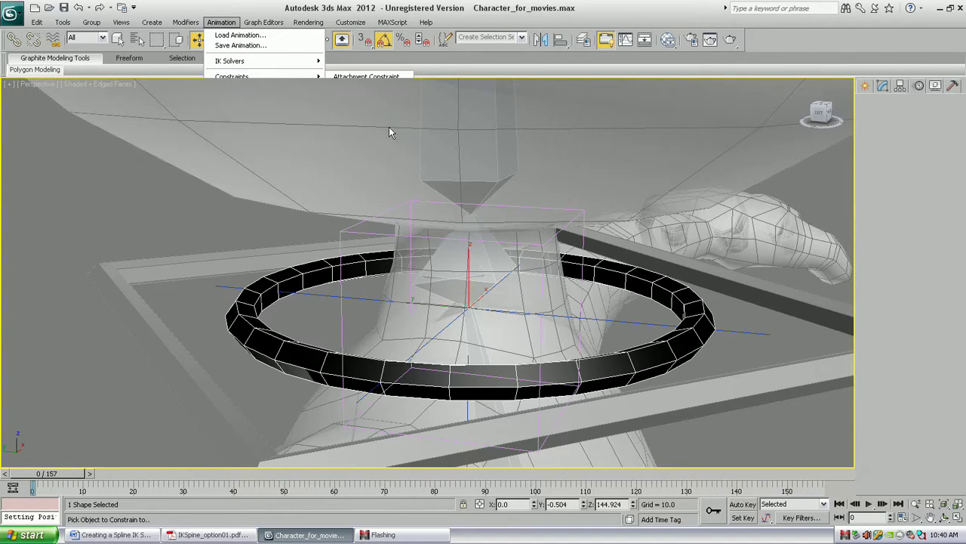
{"action": "left_click", "coordinate": [423, 284]}
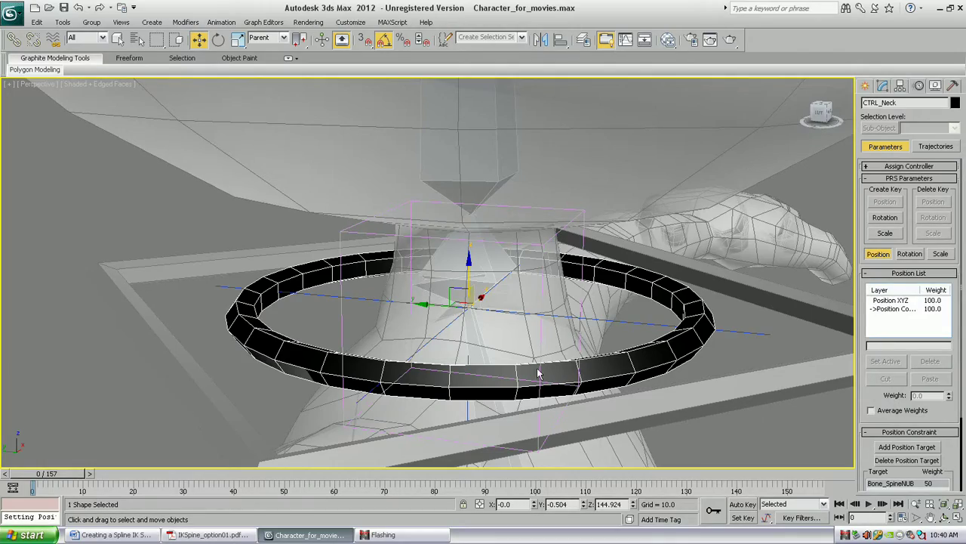
{"action": "scroll", "coordinate": [578, 332], "scroll_direction": "down", "scroll_amount": 4}
{"action": "middle_click_drag", "start_coordinate": [583, 326], "coordinate": [553, 350], "text": "alt"}
{"action": "scroll", "coordinate": [539, 329], "scroll_direction": "down", "scroll_amount": 2}
{"action": "middle_click_drag", "start_coordinate": [526, 317], "coordinate": [551, 302], "text": "alt"}
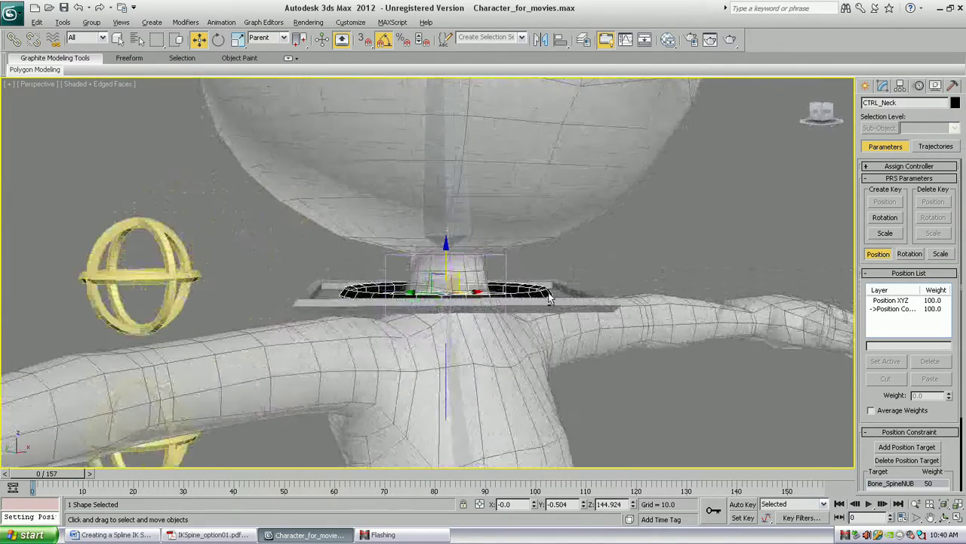
{"action": "scroll", "coordinate": [479, 285], "scroll_direction": "up", "scroll_amount": 2}
{"action": "left_click", "coordinate": [465, 276]}
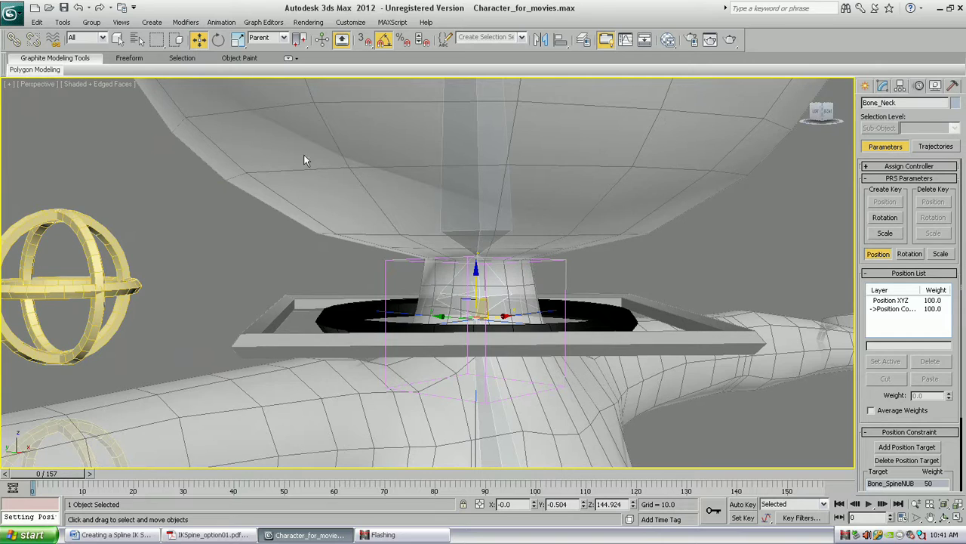
Link Bone_Neck as a child of the CTRL_Neck ring
{"action": "left_click", "coordinate": [13, 39]}
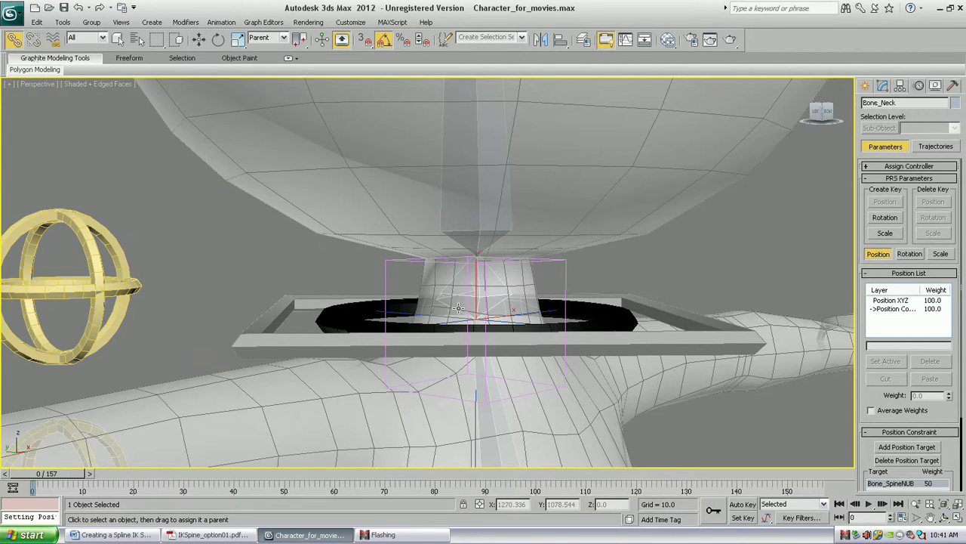
{"action": "left_click_drag", "start_coordinate": [459, 281], "coordinate": [336, 315]}
{"action": "left_click", "coordinate": [339, 316]}
{"action": "middle_click_drag", "start_coordinate": [340, 316], "coordinate": [430, 317], "text": "alt"}
{"action": "scroll", "coordinate": [417, 296], "scroll_direction": "down", "scroll_amount": 2}
Rotate the CTRL_Neck ring to check the neck follows it
{"action": "key", "text": "e"}
{"action": "scroll", "coordinate": [430, 317], "scroll_direction": "down", "scroll_amount": 2}
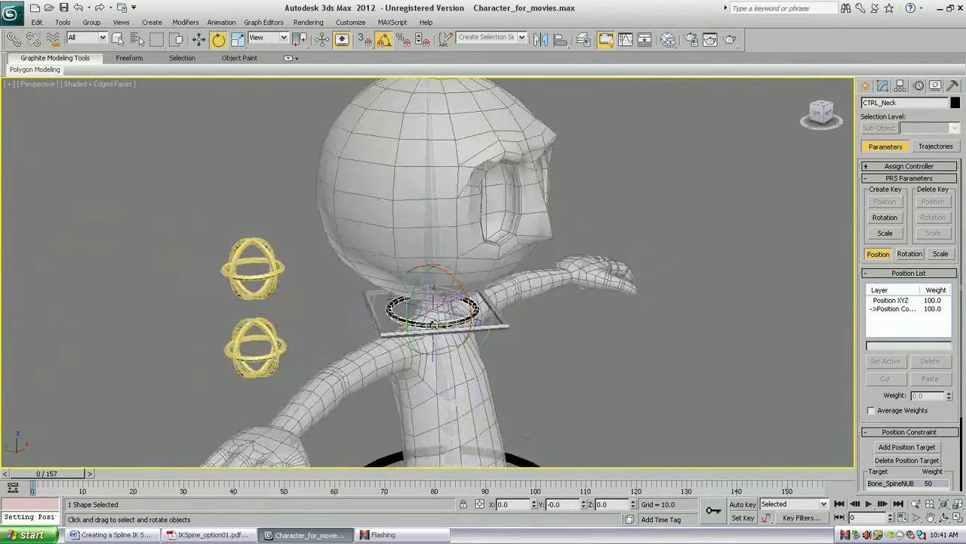
{"action": "scroll", "coordinate": [433, 322], "scroll_direction": "up", "scroll_amount": 1}
{"action": "left_click_drag", "start_coordinate": [434, 321], "coordinate": [473, 289]}
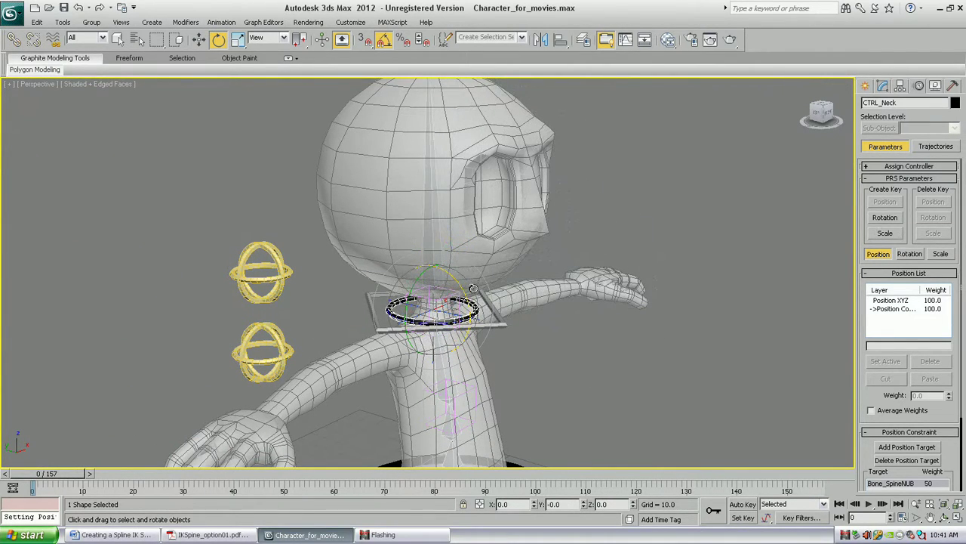
{"action": "scroll", "coordinate": [464, 297], "scroll_direction": "up", "scroll_amount": 8}
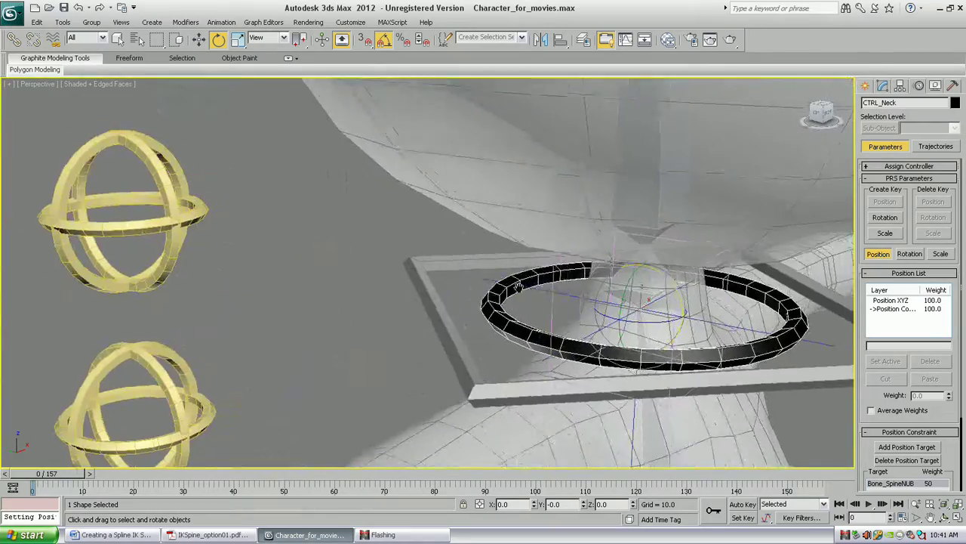
{"action": "middle_click_drag", "start_coordinate": [679, 295], "coordinate": [348, 225]}
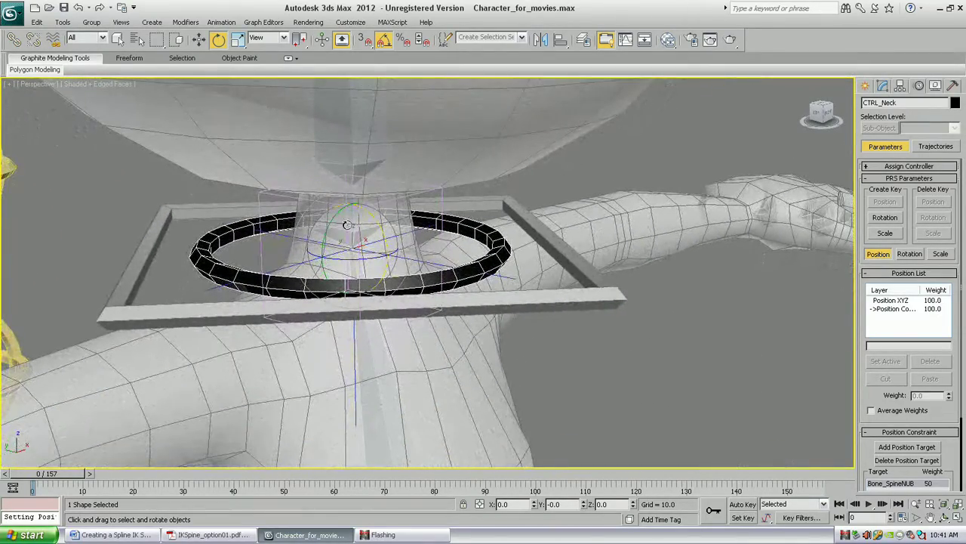
{"action": "scroll", "coordinate": [395, 289], "scroll_direction": "down", "scroll_amount": 10}
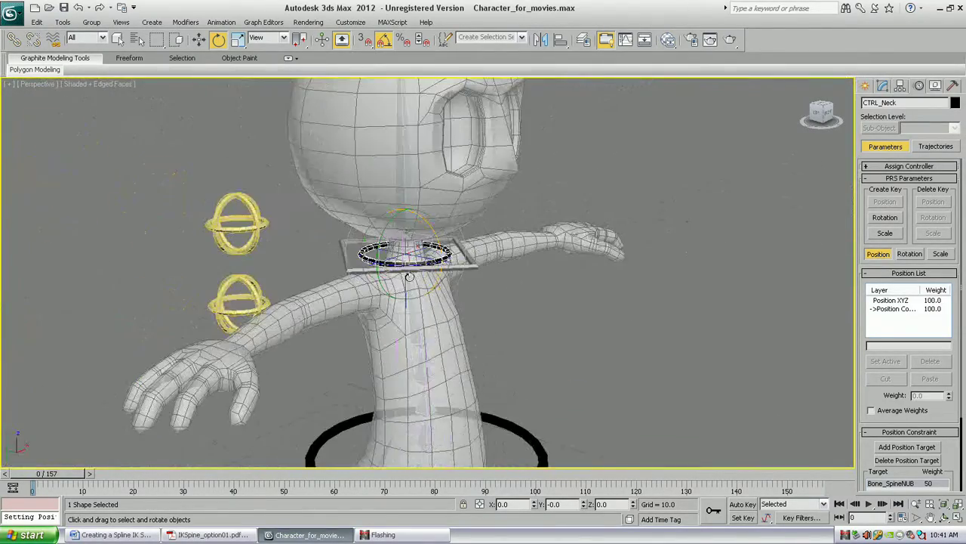
{"action": "middle_click_drag", "start_coordinate": [459, 287], "coordinate": [400, 251]}
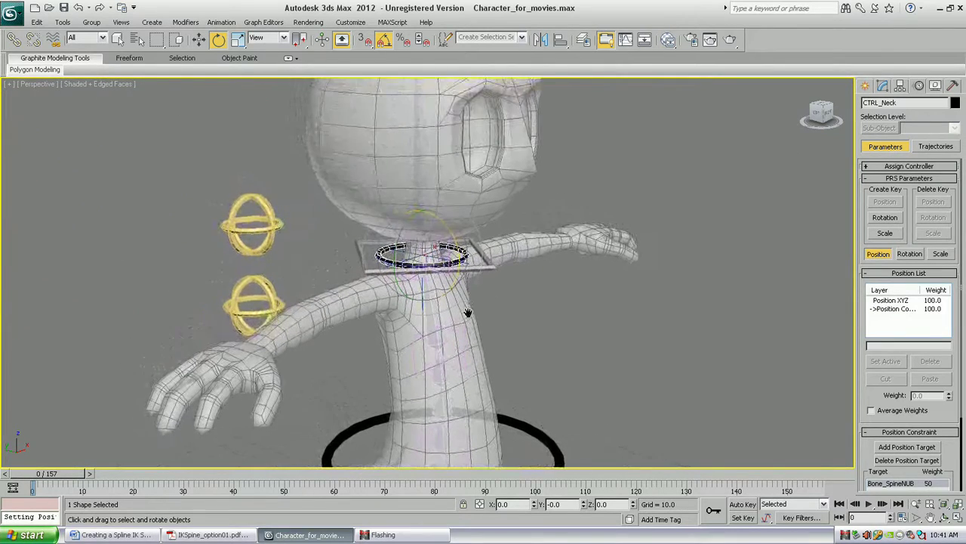
Test IK Chain001's Twist Start spinner, then reset it to 0.0
{"action": "left_click", "coordinate": [400, 251]}
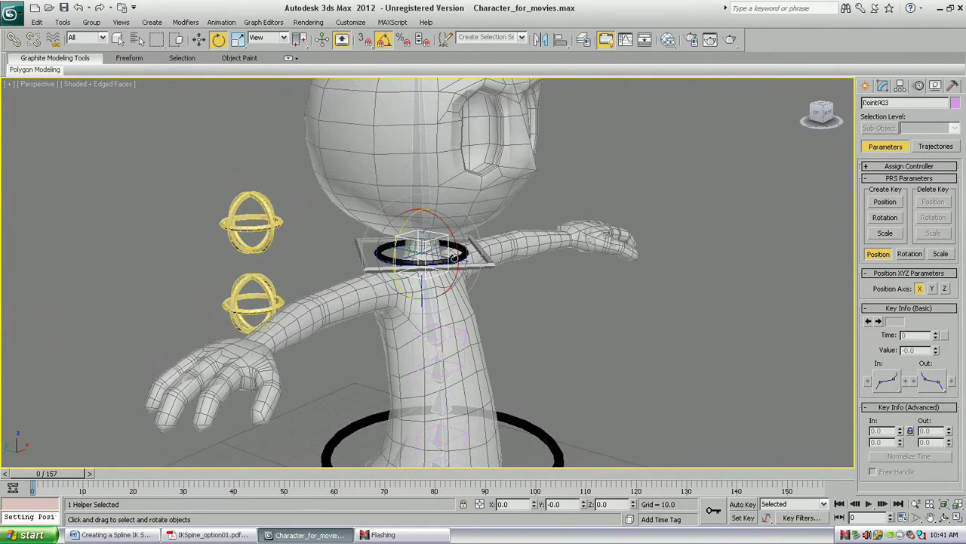
{"action": "left_click", "coordinate": [438, 254]}
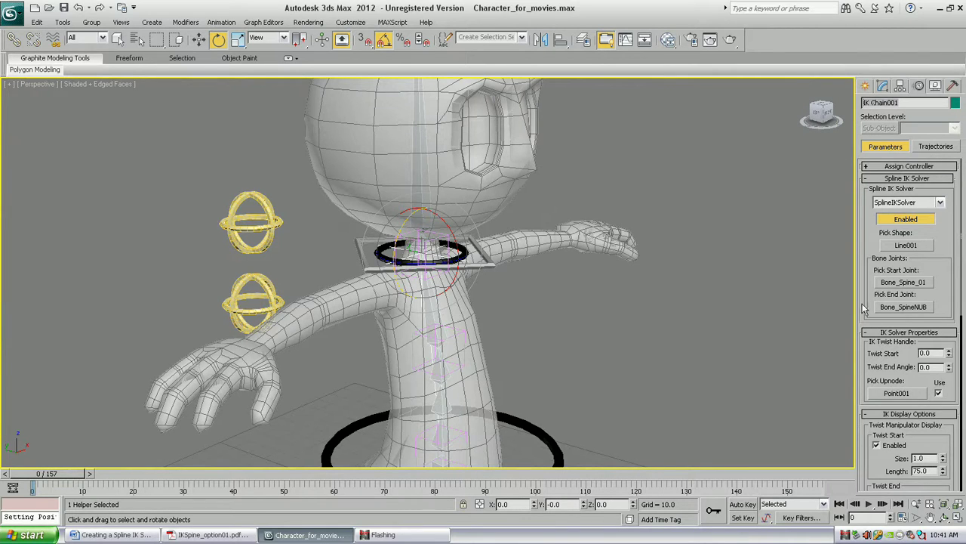
{"action": "left_click_drag", "start_coordinate": [865, 327], "coordinate": [881, 209]}
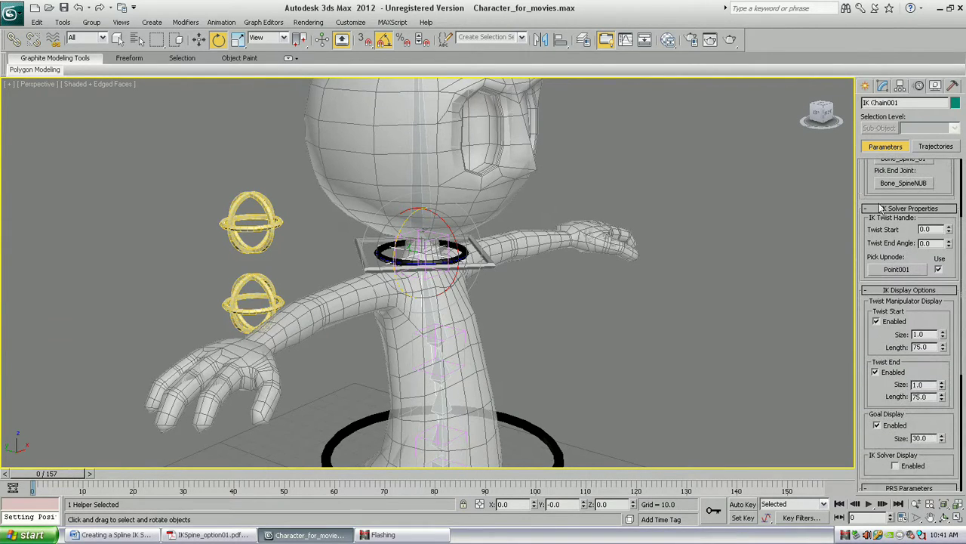
{"action": "mouse_move", "coordinate": [949, 230]}
{"action": "left_mouse_down"}
{"action": "mouse_move", "coordinate": [949, 208]}
{"action": "mouse_move", "coordinate": [949, 237]}
{"action": "left_mouse_up"}
{"action": "right_click", "coordinate": [949, 239]}
In wireframe view, start selecting the spine bones along the back
{"action": "key", "text": "F3"}
{"action": "middle_click_drag", "start_coordinate": [524, 377], "coordinate": [521, 291]}
{"action": "left_click", "coordinate": [445, 345]}
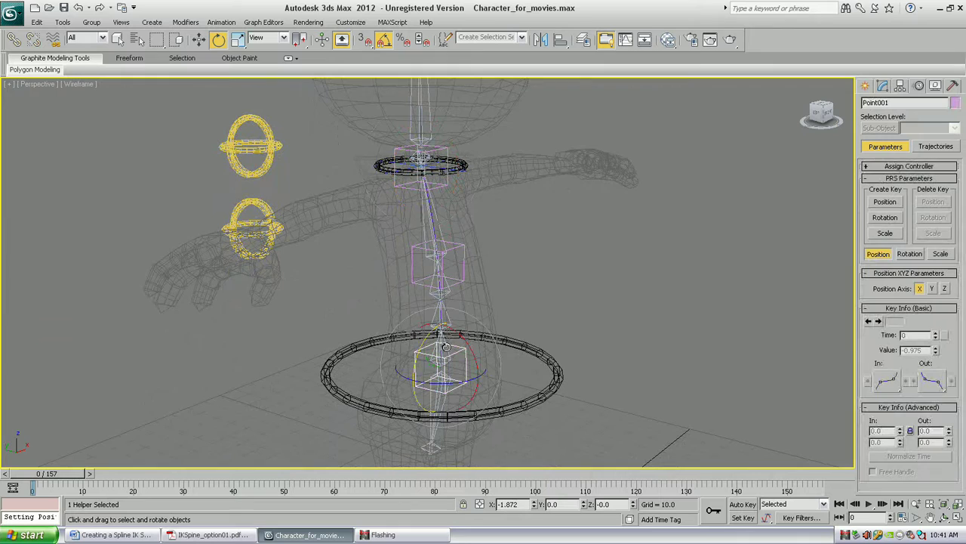
{"action": "left_click", "coordinate": [446, 293]}
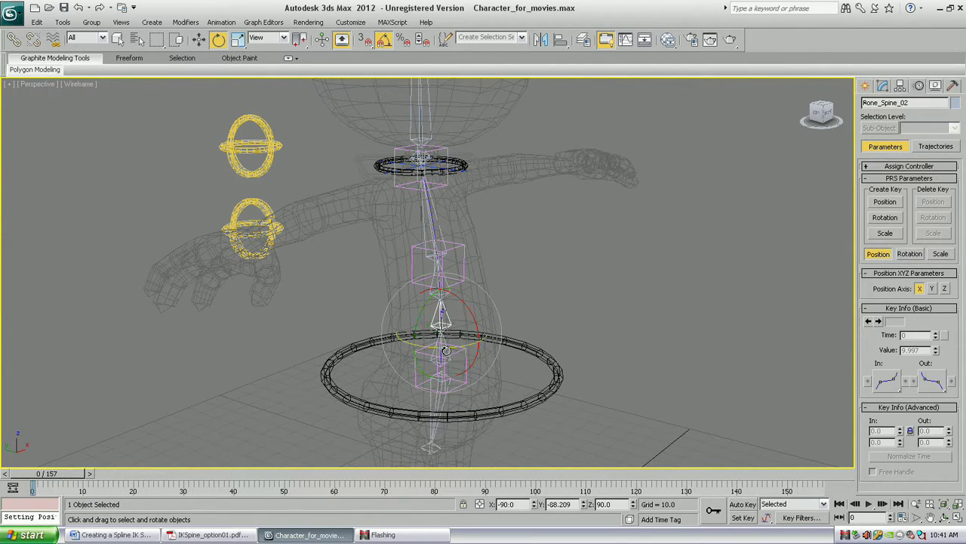
{"action": "left_click", "coordinate": [448, 350], "text": "ctrl"}
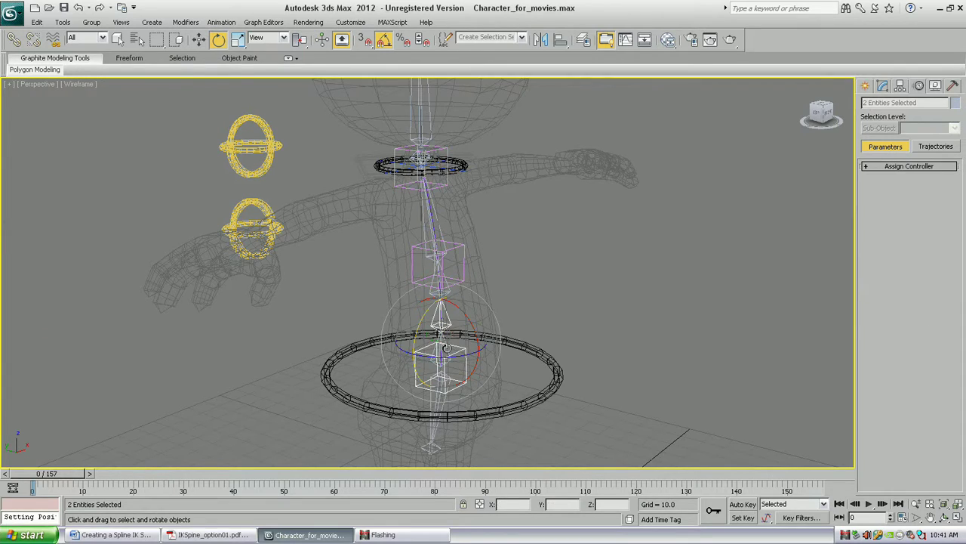
{"action": "key", "text": "q"}
{"action": "left_click", "coordinate": [445, 346], "text": "ctrl"}
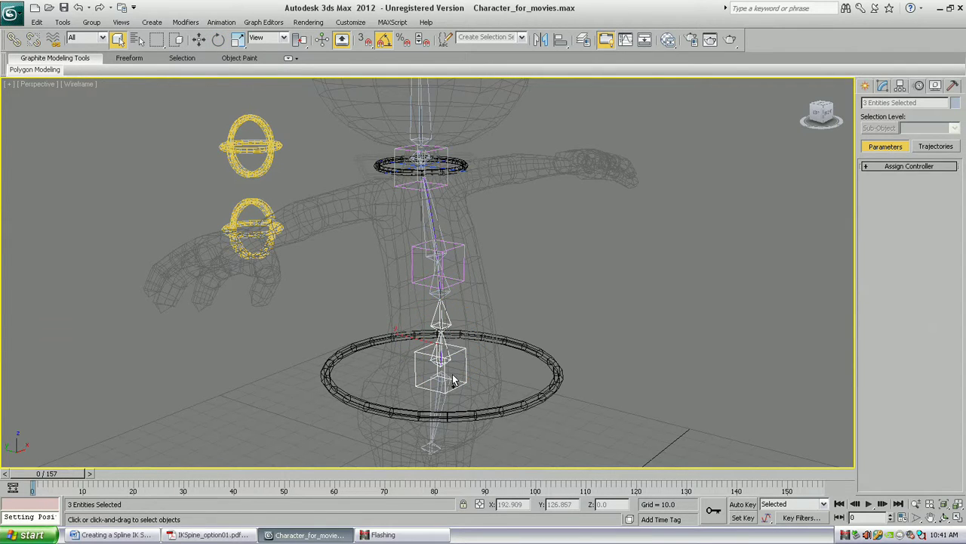
{"action": "left_click", "coordinate": [442, 376], "text": "ctrl"}
{"action": "left_click_drag", "start_coordinate": [501, 418], "coordinate": [433, 388]}
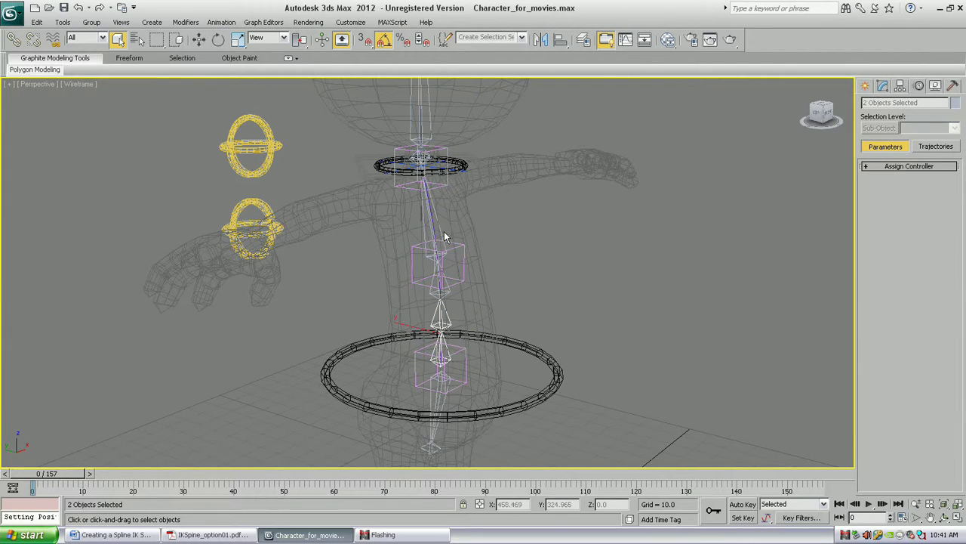
Refine the spine bone selection and bring up their Modify panel parameters
{"action": "left_click", "coordinate": [449, 288], "text": "ctrl"}
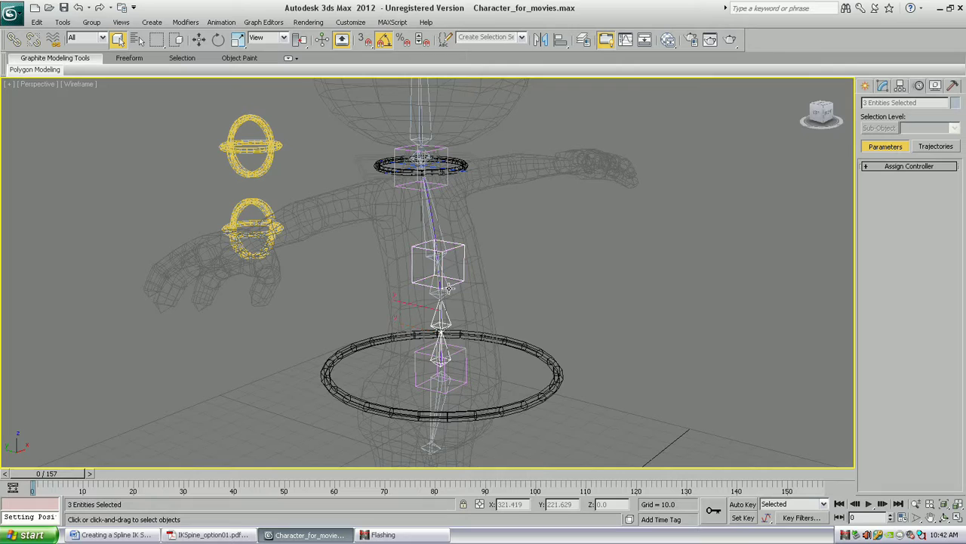
{"action": "left_click", "coordinate": [439, 230], "text": "ctrl"}
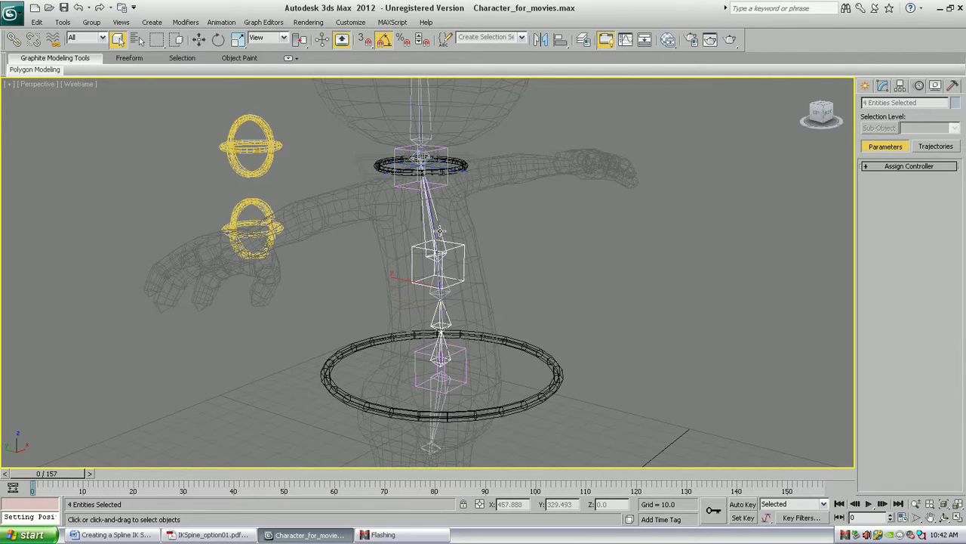
{"action": "left_click", "coordinate": [444, 291], "text": "ctrl"}
{"action": "left_click", "coordinate": [457, 249], "text": "ctrl"}
{"action": "middle_click_drag", "start_coordinate": [510, 296], "coordinate": [522, 312]}
{"action": "left_click", "coordinate": [883, 86]}
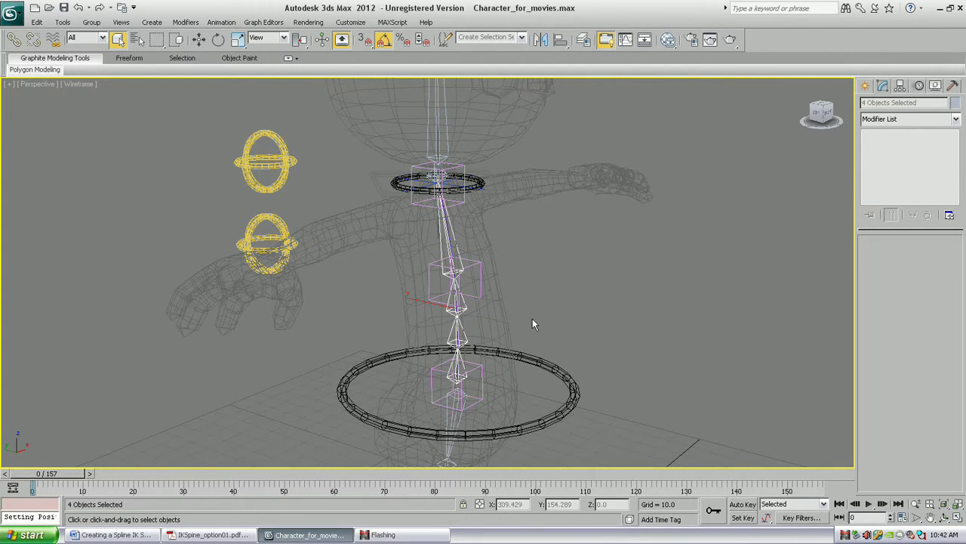
{"action": "scroll", "coordinate": [459, 343], "scroll_direction": "up", "scroll_amount": 8}
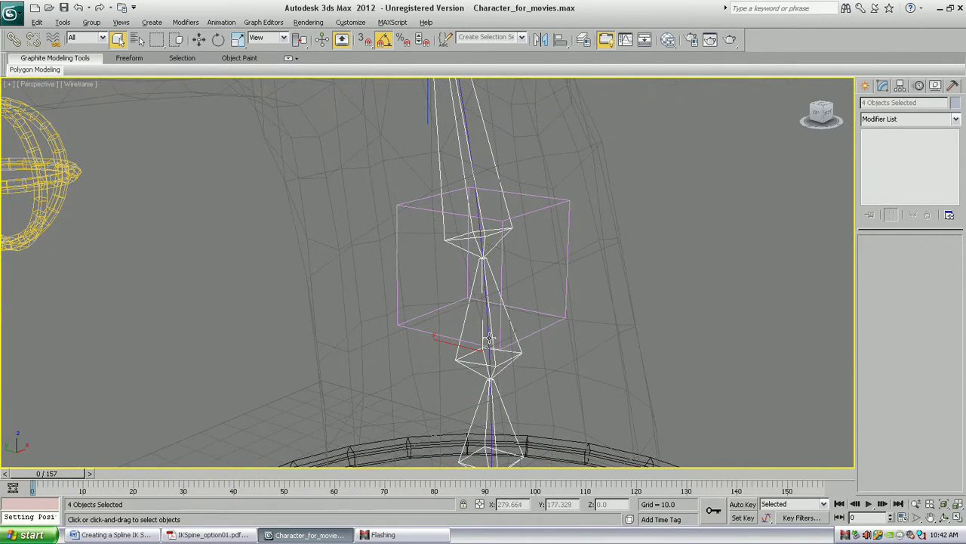
{"action": "middle_click_drag", "start_coordinate": [490, 336], "coordinate": [507, 330], "text": "alt"}
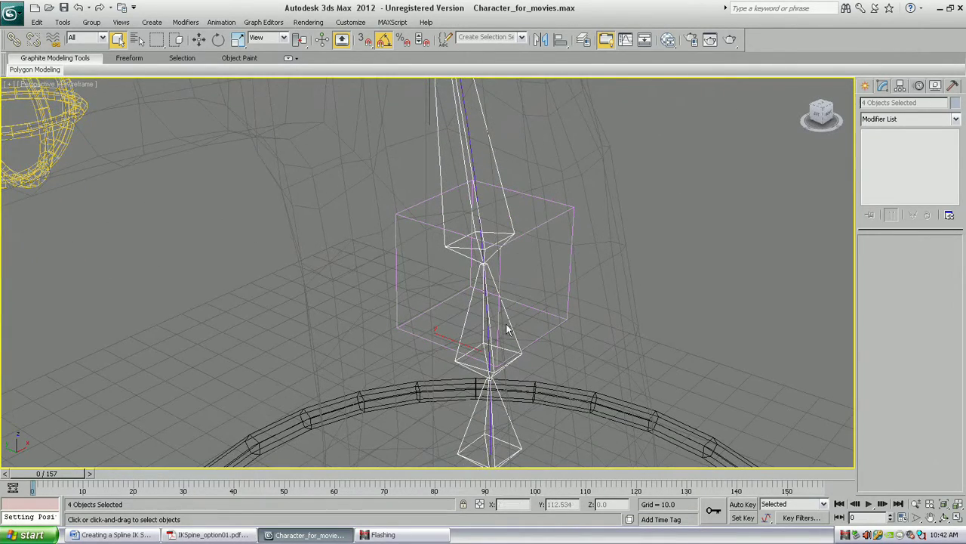
Turn on side fins for Bone_Spine_04 (size 8.8) and Bone_Spine_03, enlarging both
{"action": "left_click", "coordinate": [505, 199]}
{"action": "left_click", "coordinate": [875, 320]}
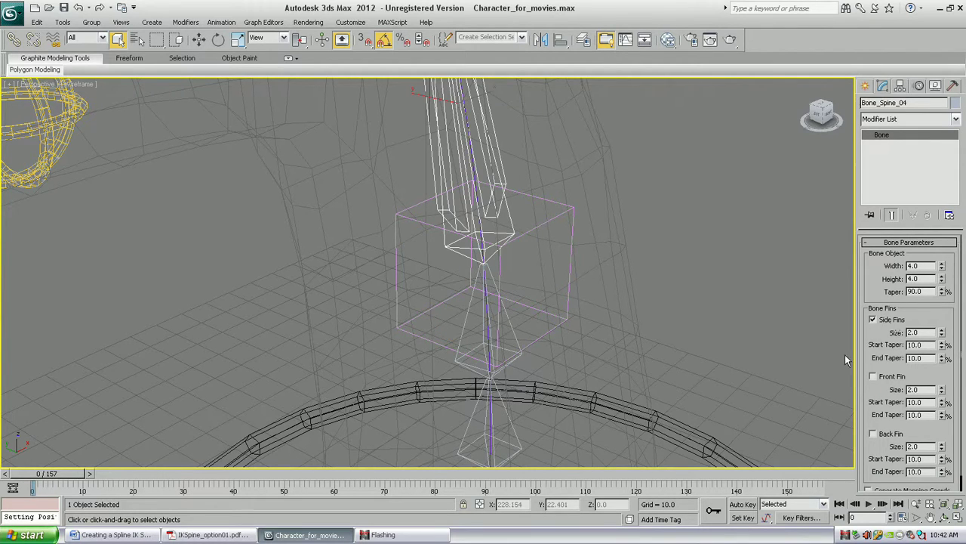
{"action": "left_click_drag", "start_coordinate": [942, 334], "coordinate": [942, 302]}
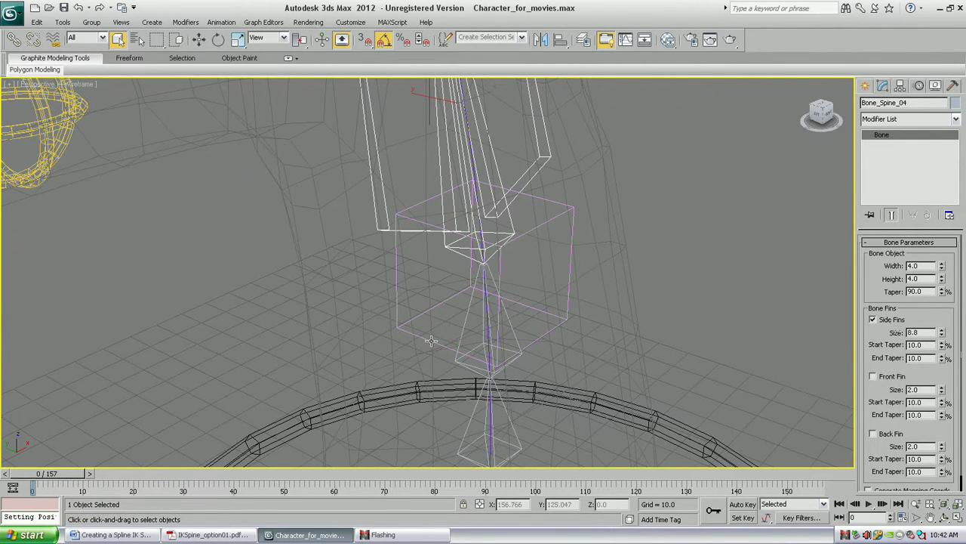
{"action": "left_click", "coordinate": [465, 332]}
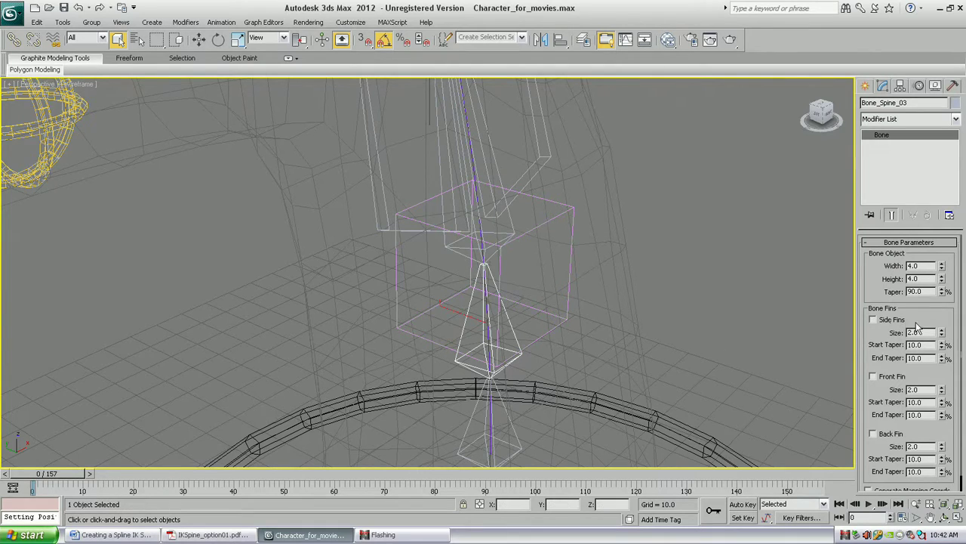
{"action": "left_click", "coordinate": [875, 320]}
{"action": "left_click_drag", "start_coordinate": [942, 334], "coordinate": [941, 166]}
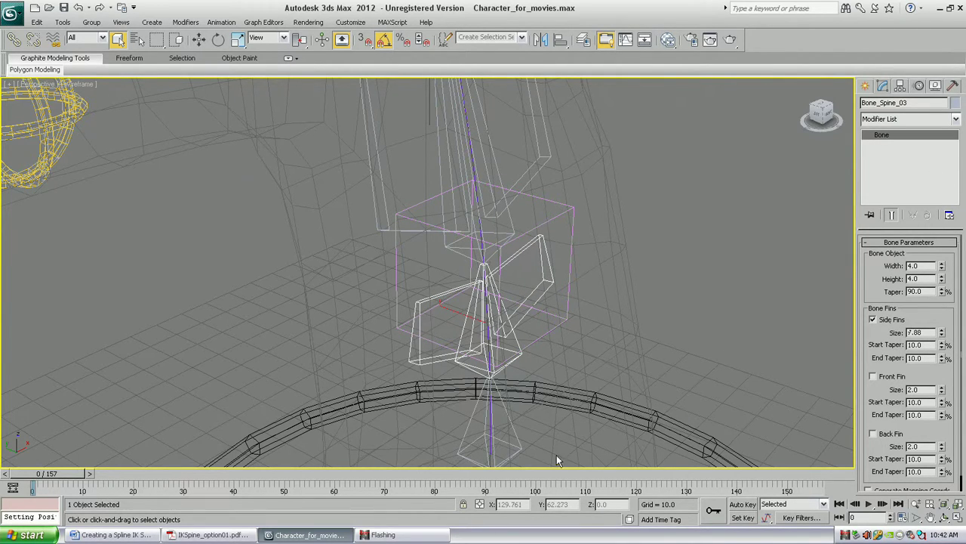
Turn on side fins for Bone_Spine_02 at 7.36 and Bone_Spine_01 at 5.5
{"action": "left_click", "coordinate": [518, 429]}
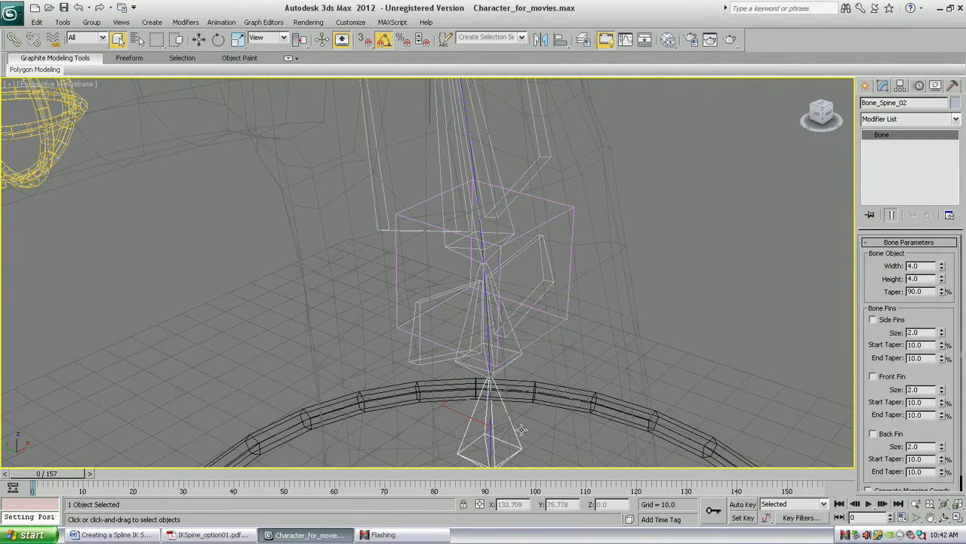
{"action": "left_click", "coordinate": [890, 320]}
{"action": "left_click_drag", "start_coordinate": [941, 332], "coordinate": [941, 301]}
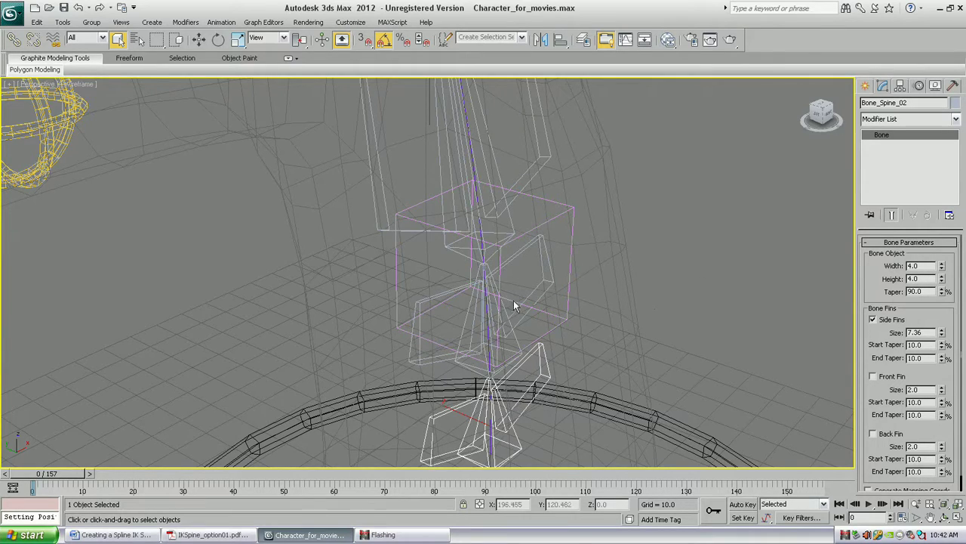
{"action": "scroll", "coordinate": [513, 305], "scroll_direction": "down", "scroll_amount": 6}
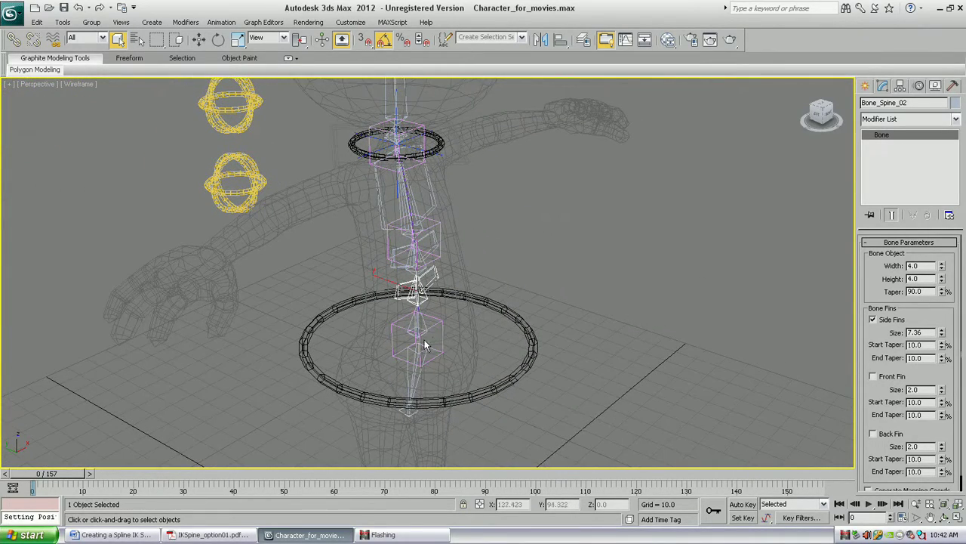
{"action": "left_click", "coordinate": [421, 323]}
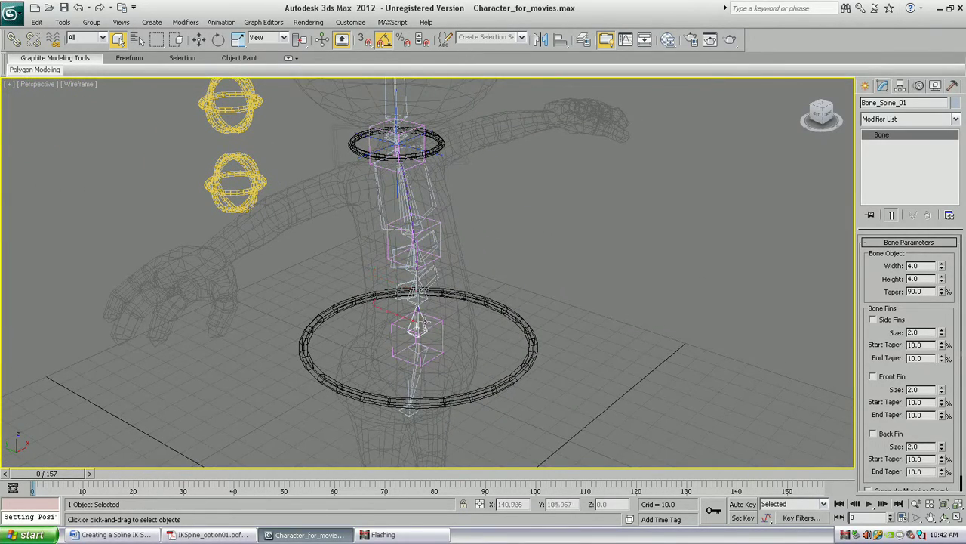
{"action": "left_click", "coordinate": [941, 330]}
{"action": "left_click", "coordinate": [876, 321]}
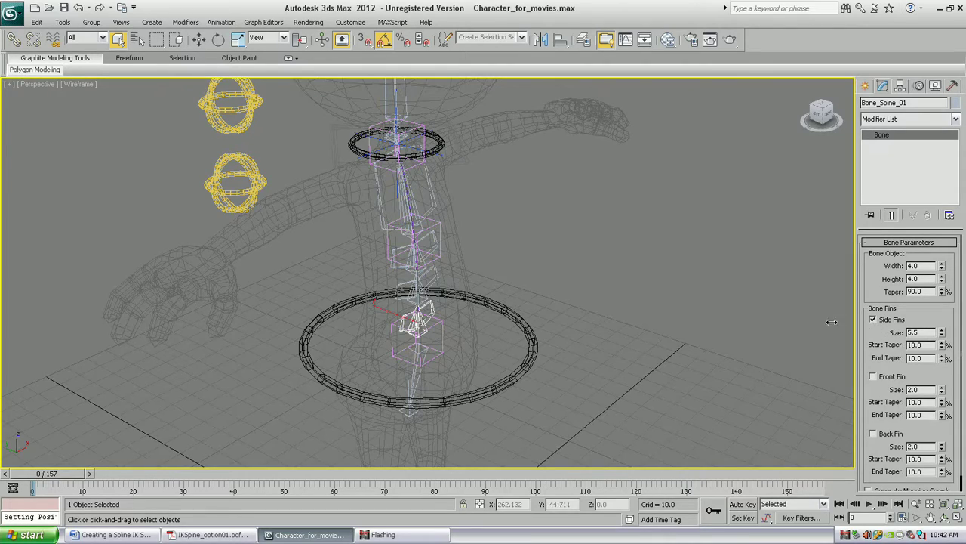
{"action": "middle_click_drag", "start_coordinate": [604, 348], "coordinate": [697, 261], "text": "alt"}
Hide all geometry, including the character mesh, and switch the viewport to shaded
{"action": "left_click", "coordinate": [937, 87]}
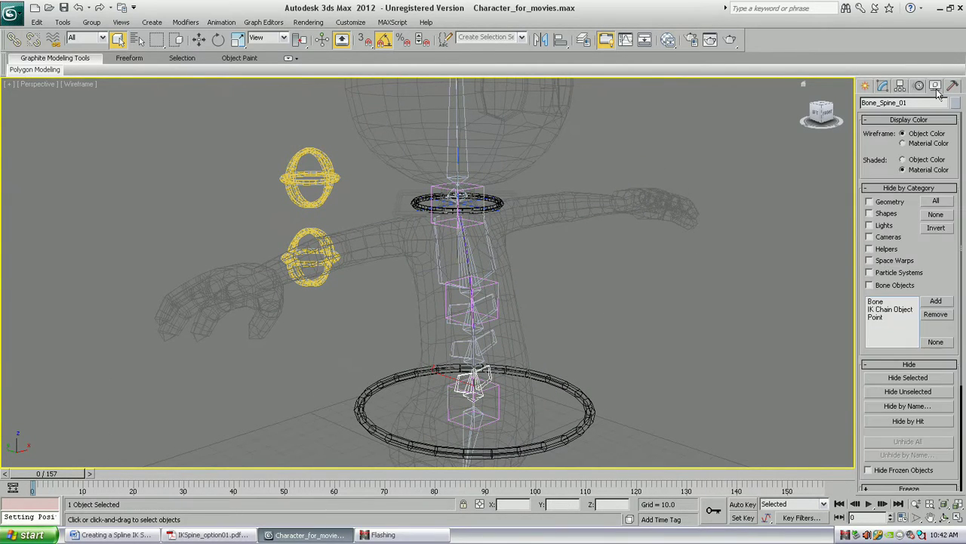
{"action": "left_click", "coordinate": [869, 201]}
{"action": "key", "text": "F3"}
{"action": "mouse_move", "coordinate": [559, 258]}
{"action": "middle_mouse_down"}
{"action": "mouse_move", "coordinate": [561, 285]}
{"action": "mouse_move", "coordinate": [590, 244]}
{"action": "middle_mouse_up"}
Test the IK chain's Twist Start, then reset Twist Start and End Angle to 0
{"action": "left_click", "coordinate": [444, 219]}
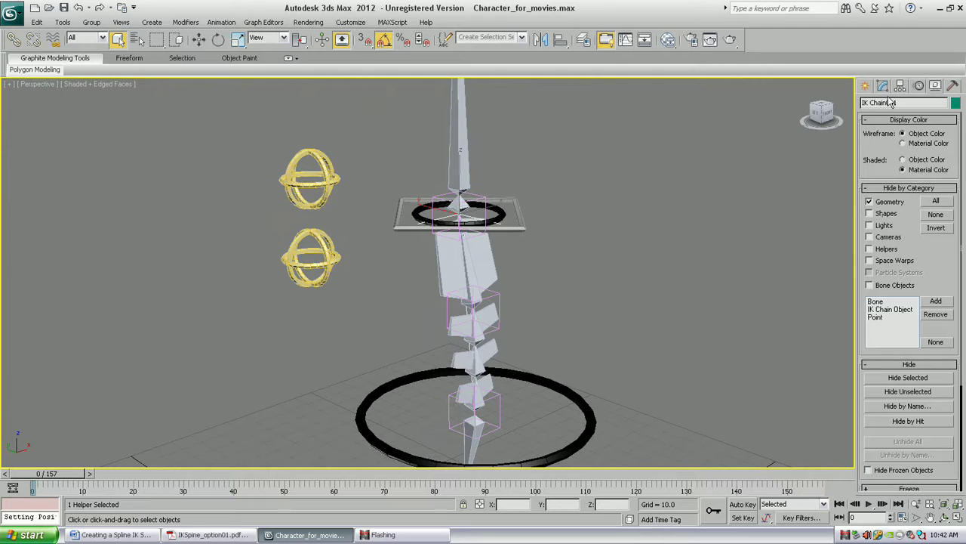
{"action": "left_click", "coordinate": [919, 86]}
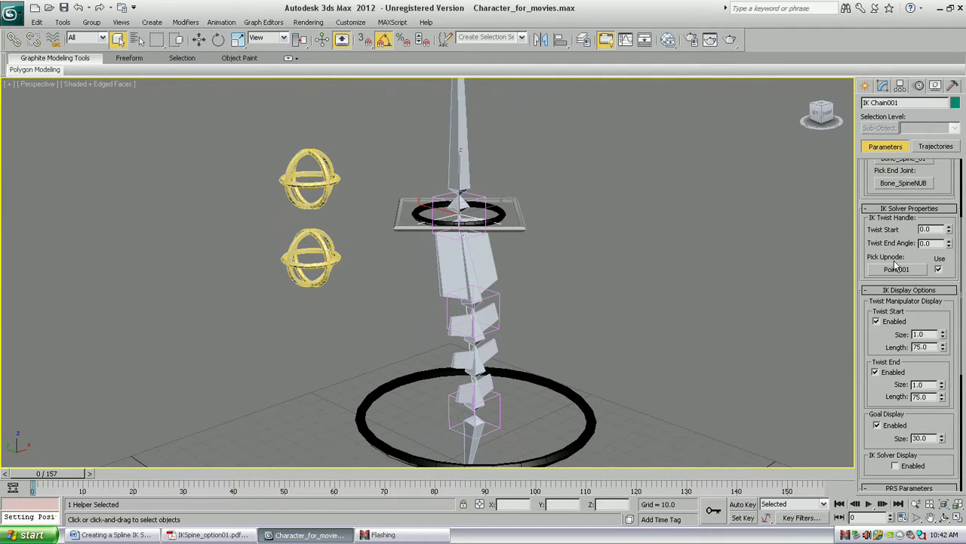
{"action": "scroll", "coordinate": [875, 345], "scroll_direction": "down", "scroll_amount": 5}
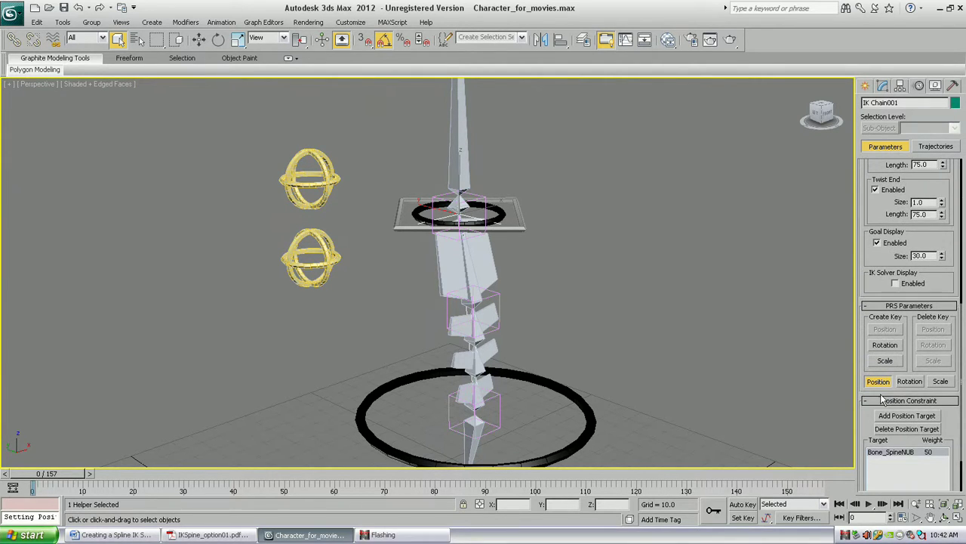
{"action": "scroll", "coordinate": [884, 211], "scroll_direction": "up", "scroll_amount": 6}
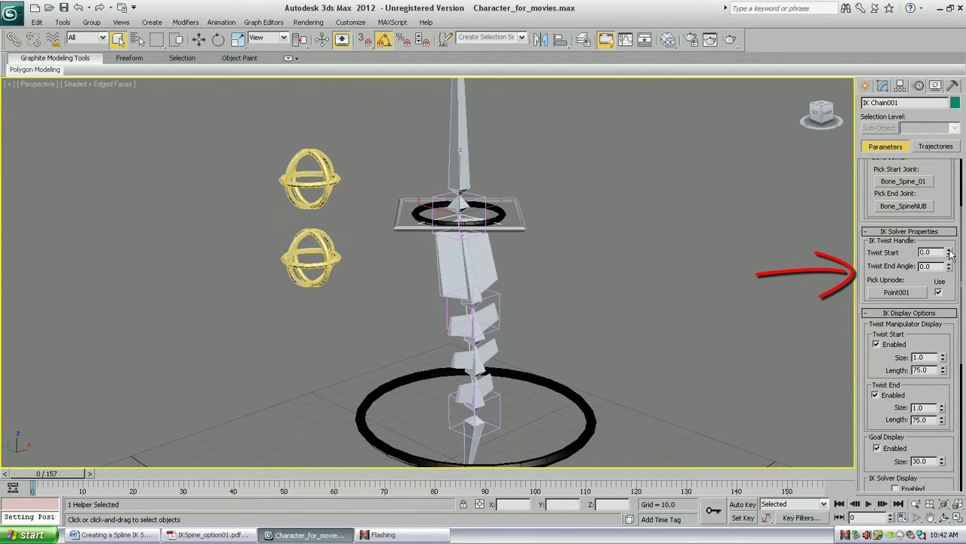
{"action": "left_click_drag", "start_coordinate": [950, 255], "coordinate": [944, 228]}
{"action": "right_click", "coordinate": [949, 256]}
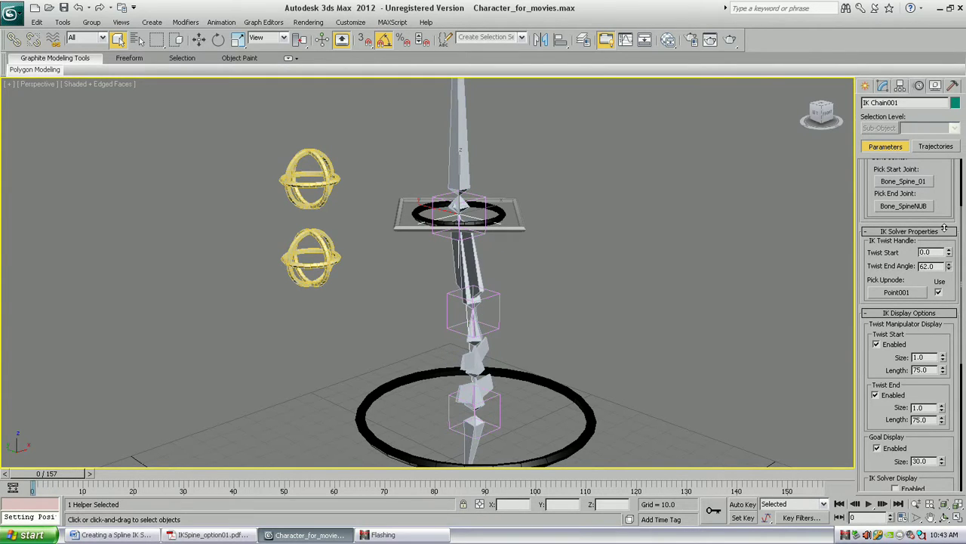
{"action": "right_click", "coordinate": [950, 270]}
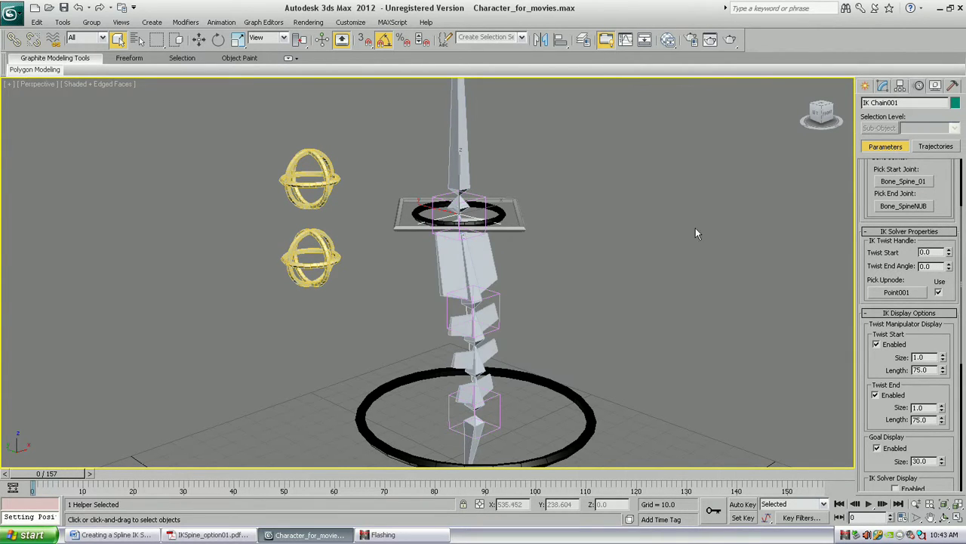
{"action": "middle_click_drag", "start_coordinate": [575, 209], "coordinate": [567, 244]}
Scroll the IKSpine_option01.pdf guide to step 37 on wiring the End Twist Angle
{"action": "scroll", "coordinate": [567, 244], "scroll_direction": "up", "scroll_amount": 6}
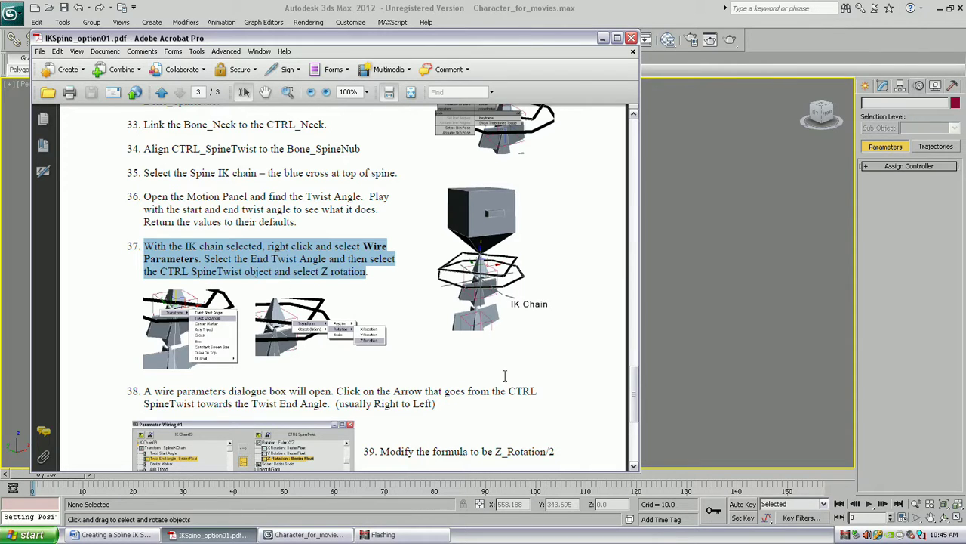
Start wiring IK Chain001's Twist End Angle parameter
{"action": "left_click", "coordinate": [305, 534]}
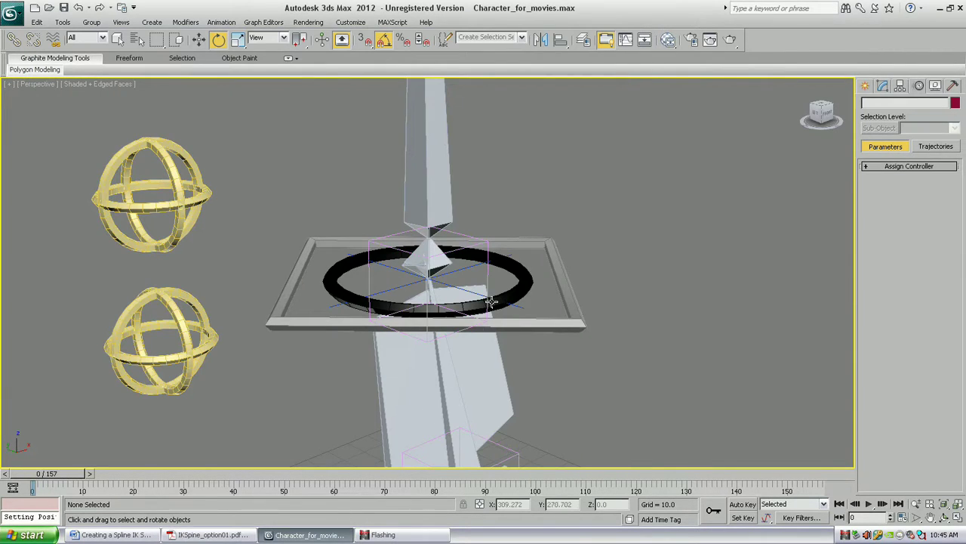
{"action": "left_click", "coordinate": [451, 286]}
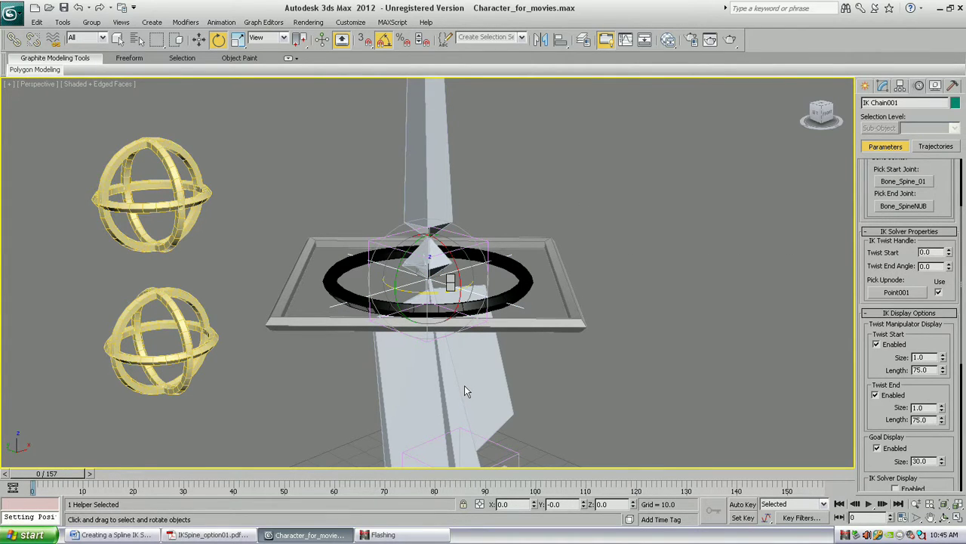
{"action": "right_click", "coordinate": [451, 289]}
{"action": "mouse_move", "coordinate": [438, 284]}
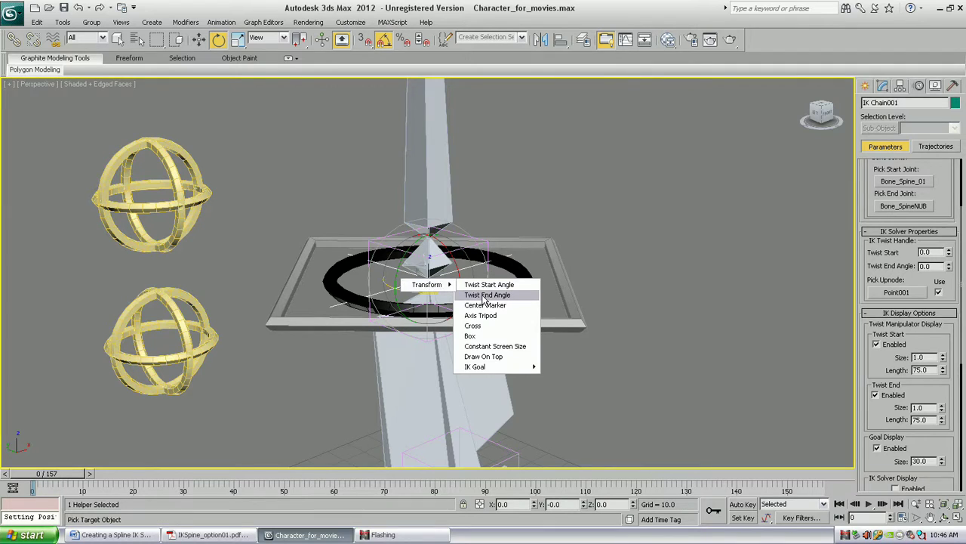
{"action": "left_click", "coordinate": [486, 295]}
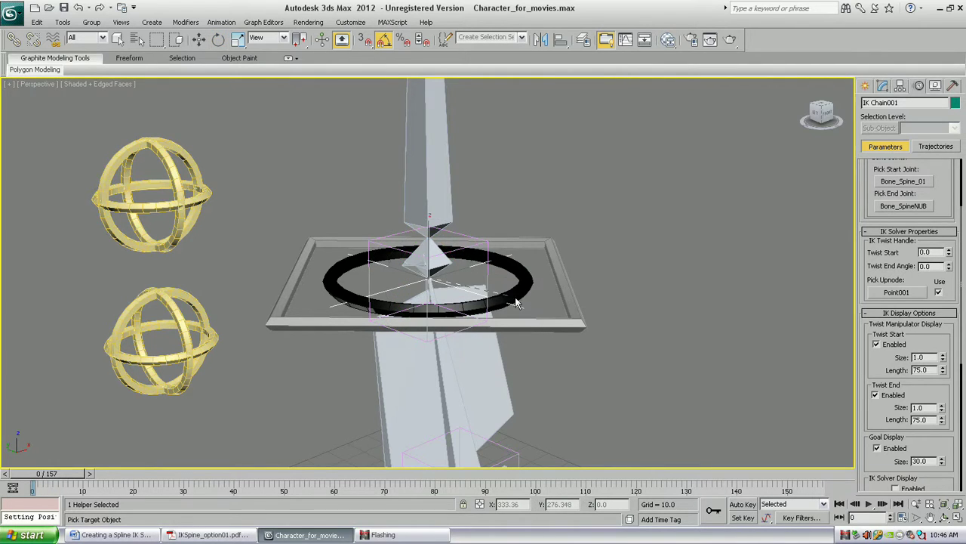
Connect it to CTRL_SpineTwist's Z Rotation, with the control driving the chain's twist
{"action": "left_click", "coordinate": [568, 295]}
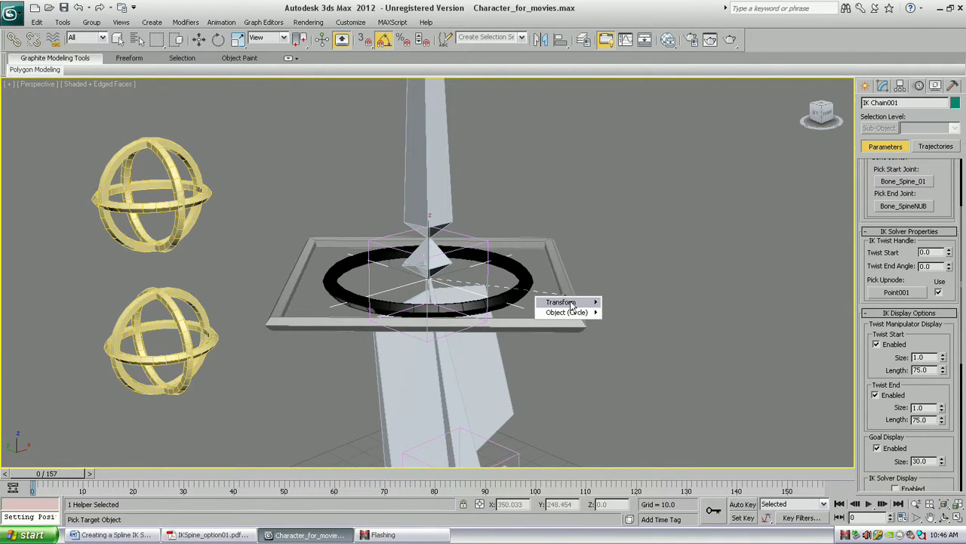
{"action": "mouse_move", "coordinate": [562, 302]}
{"action": "mouse_move", "coordinate": [623, 312]}
{"action": "left_click", "coordinate": [672, 332]}
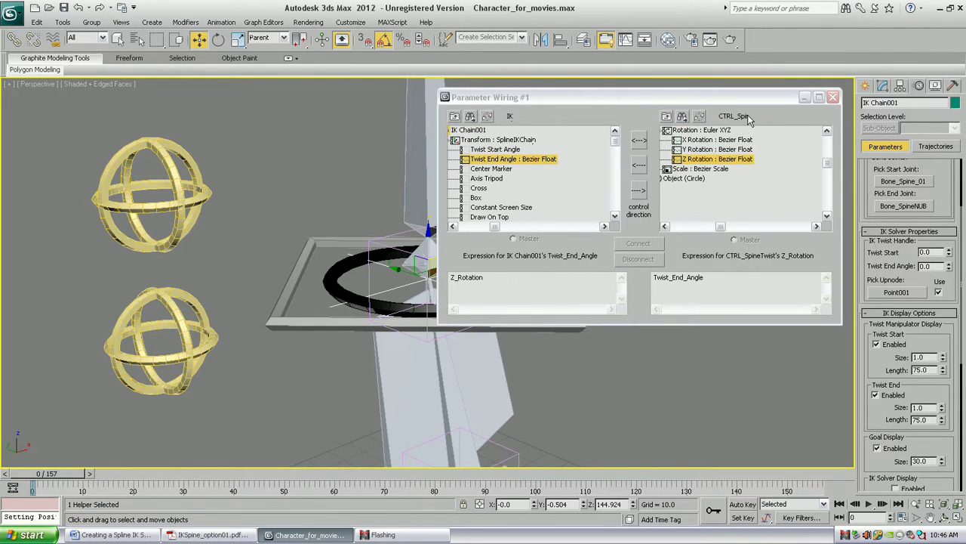
{"action": "left_click", "coordinate": [638, 165]}
{"action": "left_click", "coordinate": [637, 243]}
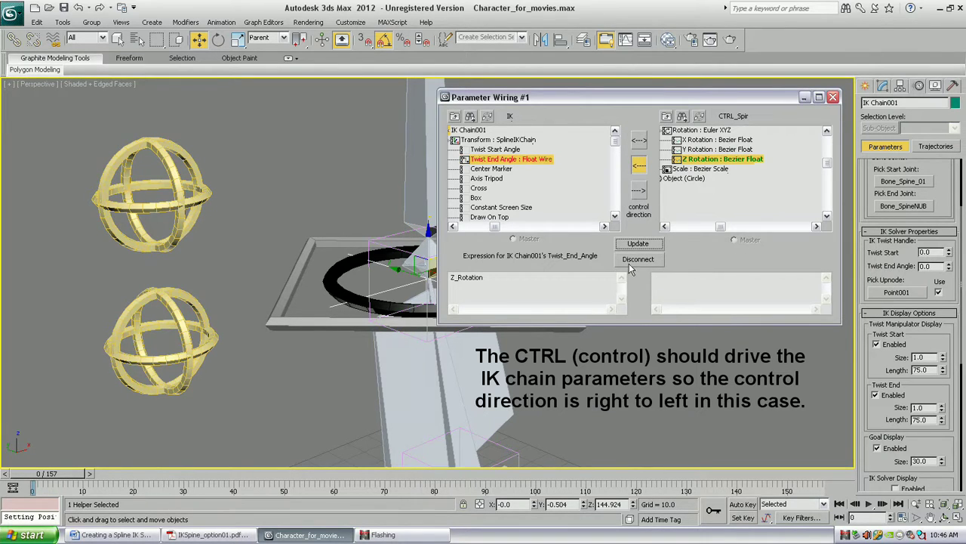
{"action": "left_click", "coordinate": [832, 97]}
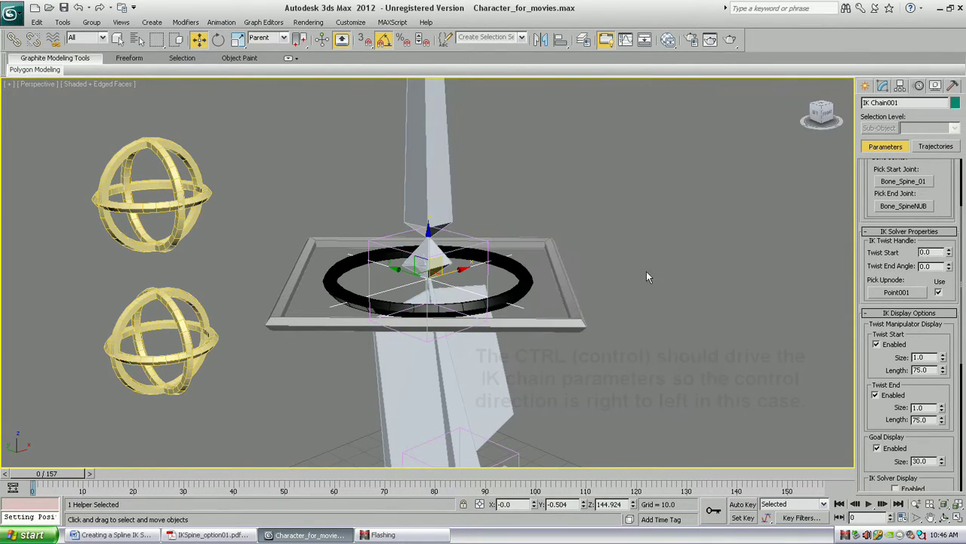
Test-rotate CTRL_SpineTwist to check the spine twist, then bring up the IKSpine PDF handout
{"action": "left_click", "coordinate": [561, 327]}
{"action": "key", "text": "e"}
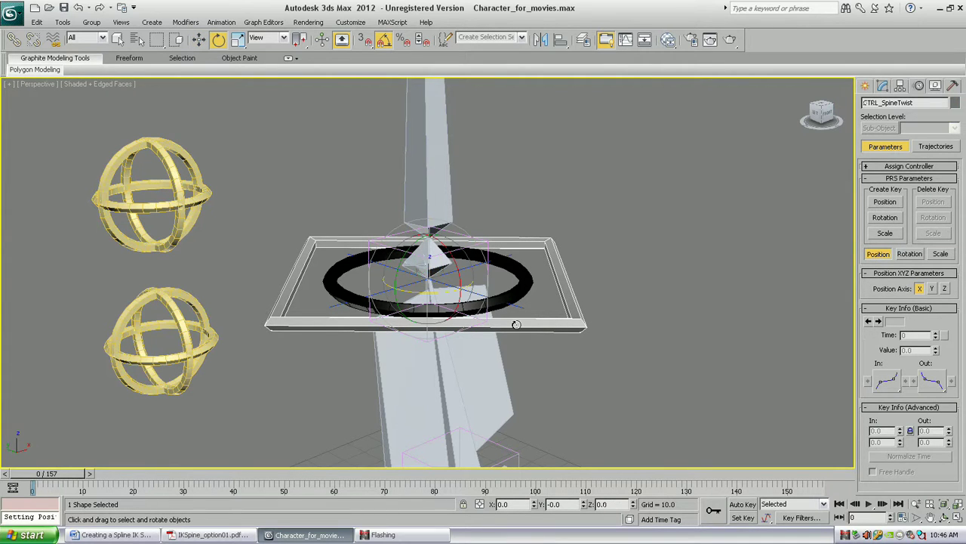
{"action": "mouse_move", "coordinate": [429, 292]}
{"action": "left_mouse_down"}
{"action": "mouse_move", "coordinate": [393, 291]}
{"action": "mouse_move", "coordinate": [429, 291]}
{"action": "left_mouse_up"}
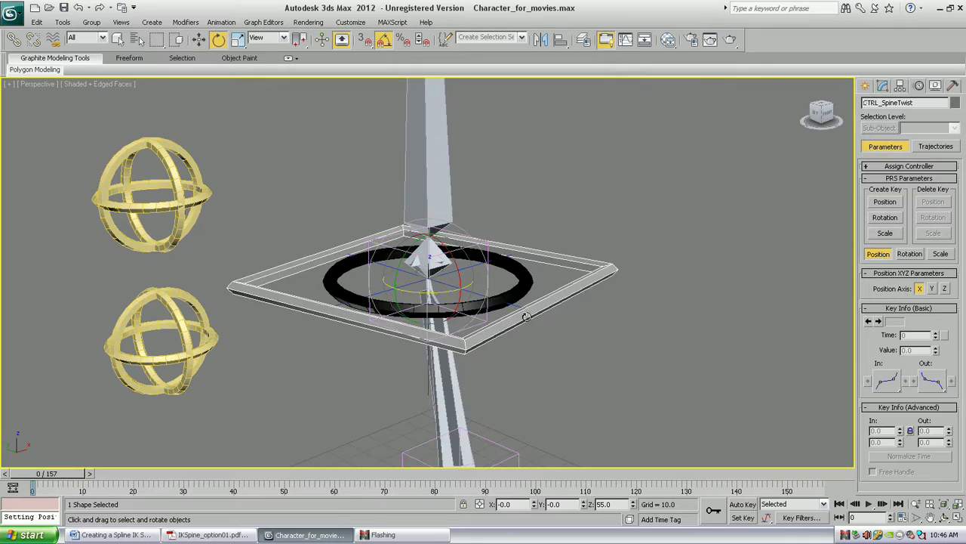
{"action": "middle_click_drag", "start_coordinate": [535, 287], "coordinate": [535, 268]}
{"action": "scroll", "coordinate": [536, 268], "scroll_direction": "down", "scroll_amount": 5}
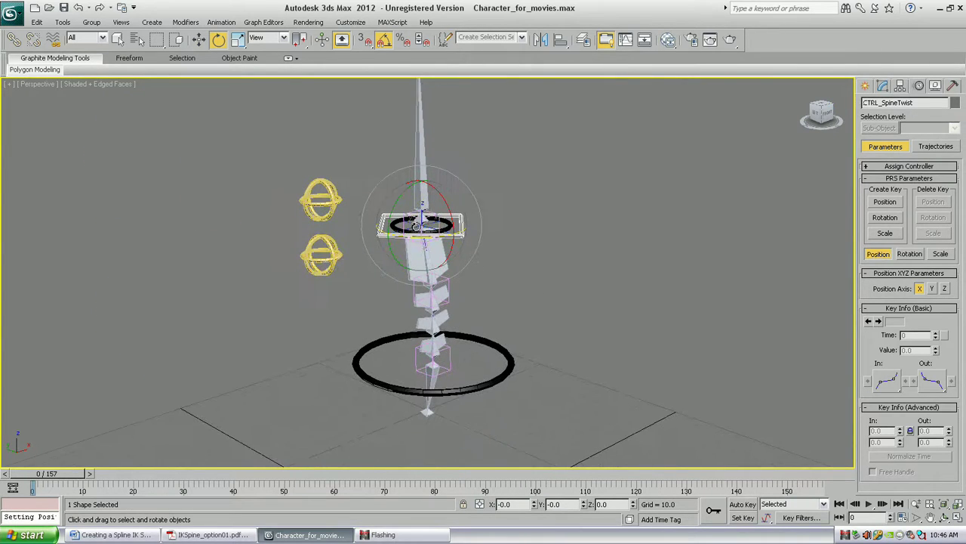
{"action": "left_click_drag", "start_coordinate": [411, 237], "coordinate": [456, 265]}
{"action": "middle_click_drag", "start_coordinate": [505, 317], "coordinate": [510, 354]}
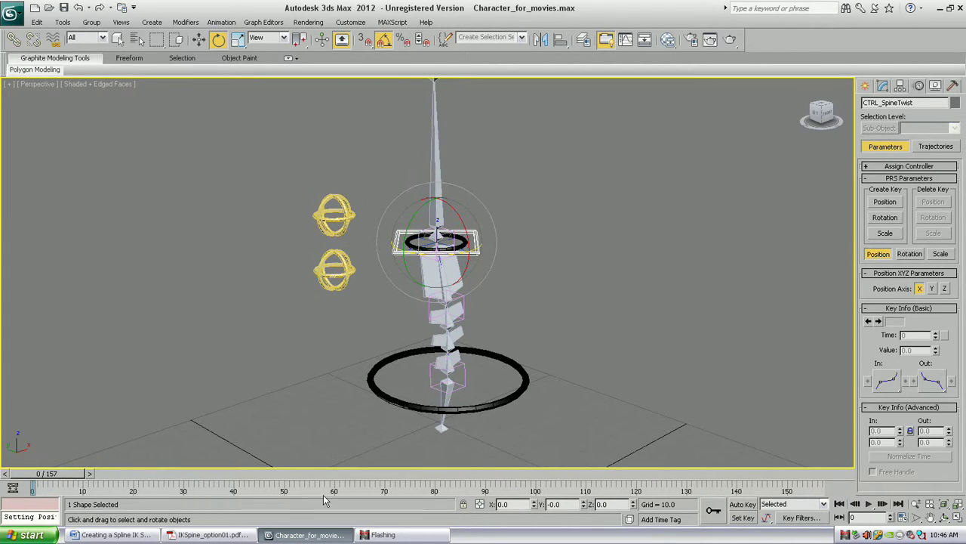
{"action": "left_click", "coordinate": [208, 535]}
Scroll the handout to steps 38–44, highlighting step 39 and step 41, then return to 3ds Max
{"action": "left_click", "coordinate": [336, 393]}
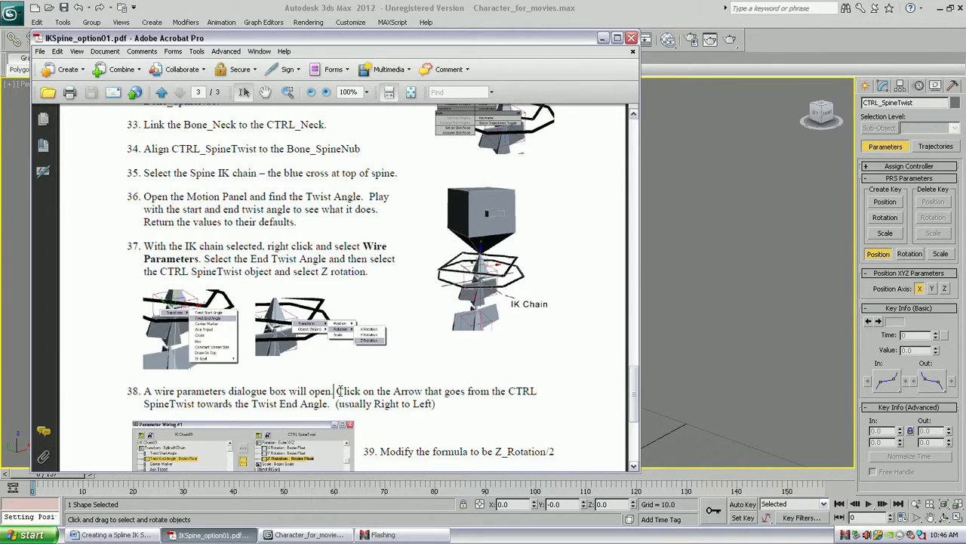
{"action": "scroll", "coordinate": [339, 391], "scroll_direction": "down", "scroll_amount": 5}
{"action": "scroll", "coordinate": [345, 389], "scroll_direction": "down", "scroll_amount": 2}
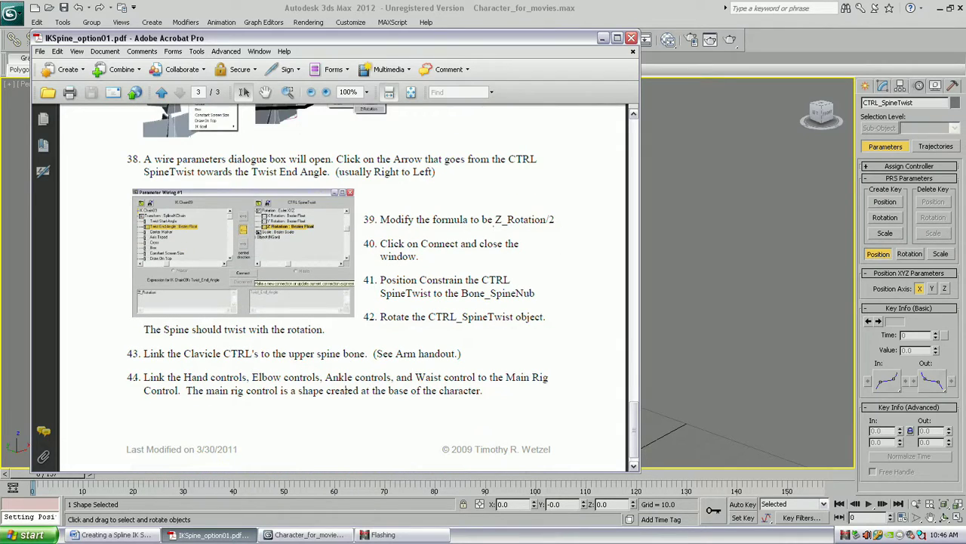
{"action": "left_click_drag", "start_coordinate": [560, 200], "coordinate": [414, 201]}
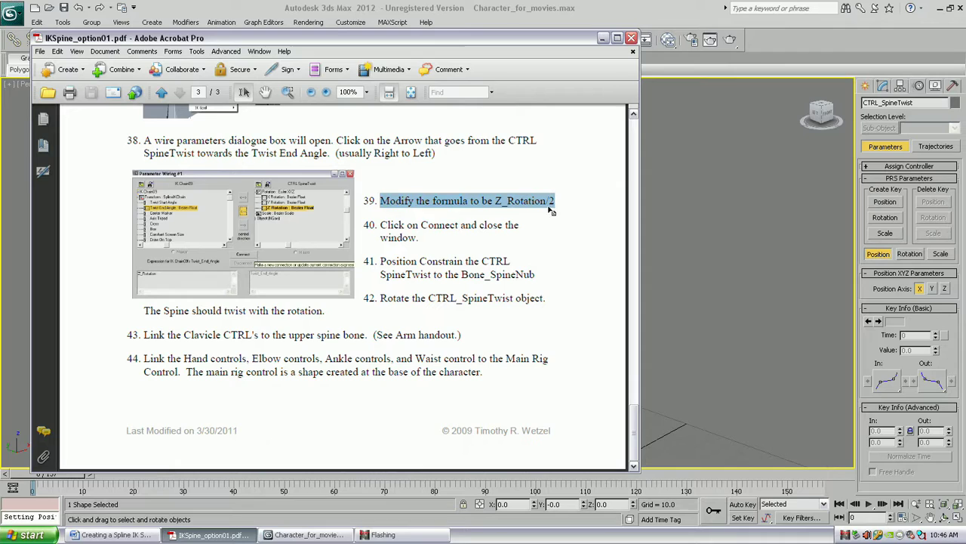
{"action": "left_click", "coordinate": [348, 335]}
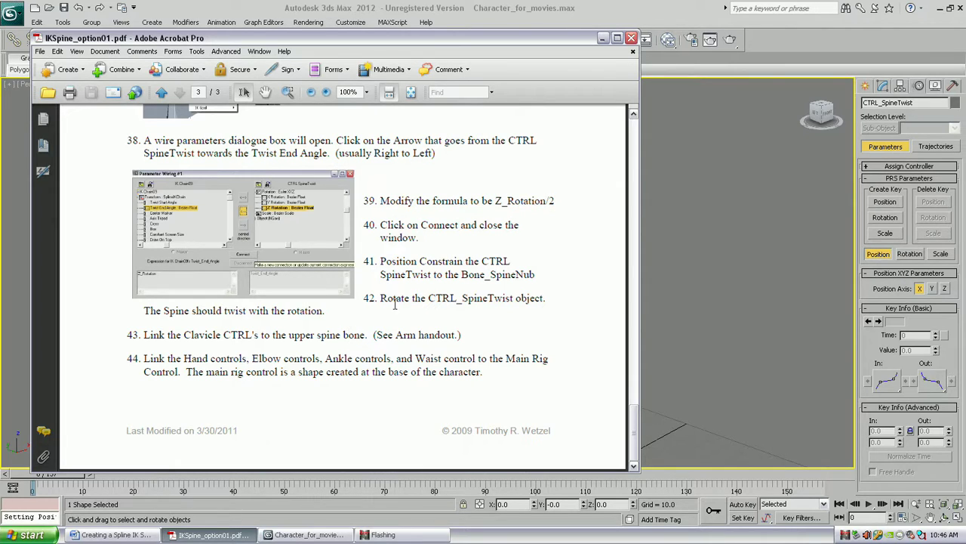
{"action": "left_click_drag", "start_coordinate": [378, 259], "coordinate": [513, 269]}
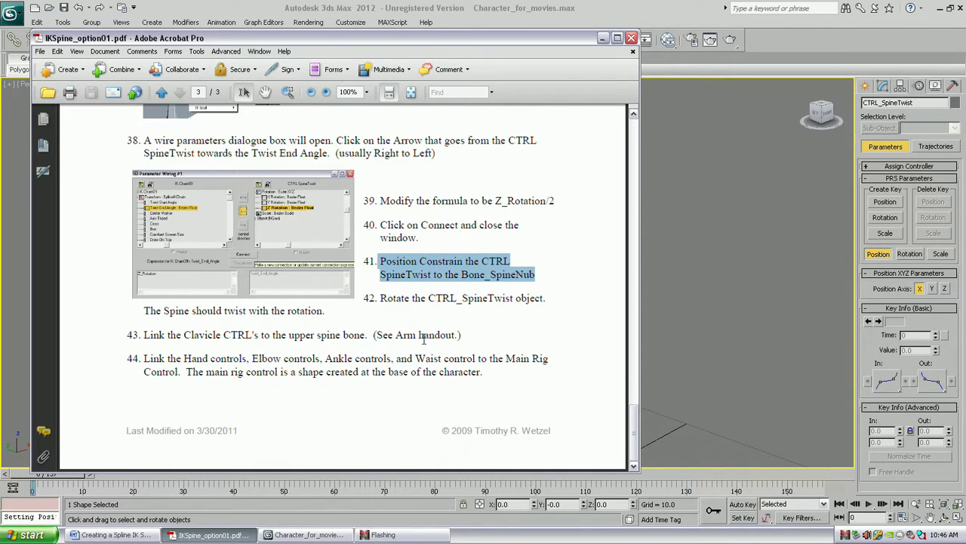
{"action": "left_click", "coordinate": [309, 535]}
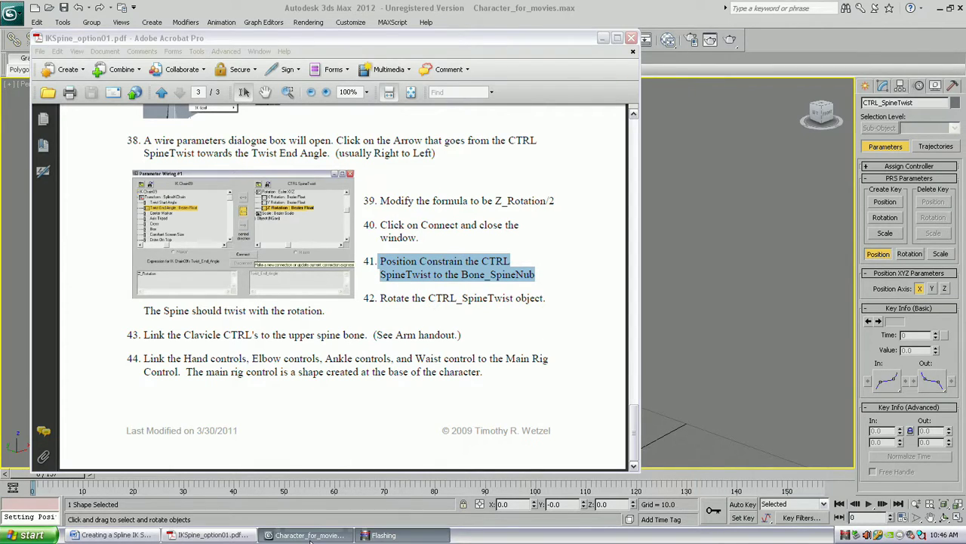
Position-constrain CTRL_SpineTwist to Bone_SpineNUB
{"action": "scroll", "coordinate": [490, 317], "scroll_direction": "up", "scroll_amount": 5}
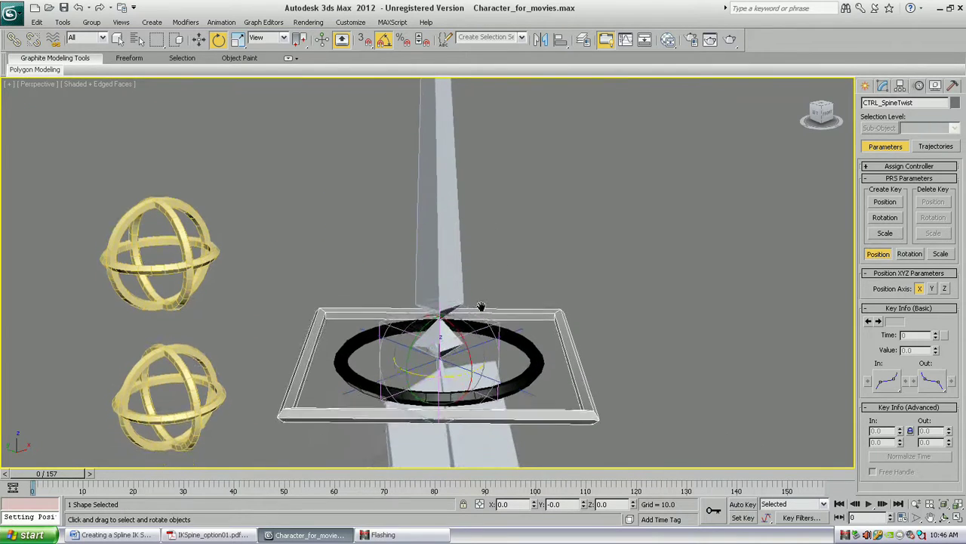
{"action": "middle_click_drag", "start_coordinate": [481, 306], "coordinate": [481, 267]}
{"action": "left_click", "coordinate": [221, 22]}
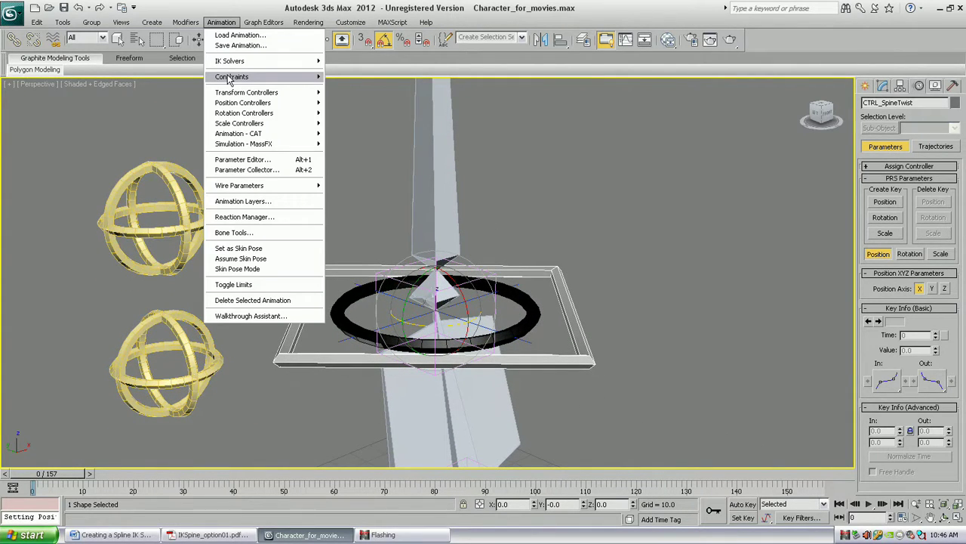
{"action": "mouse_move", "coordinate": [230, 77]}
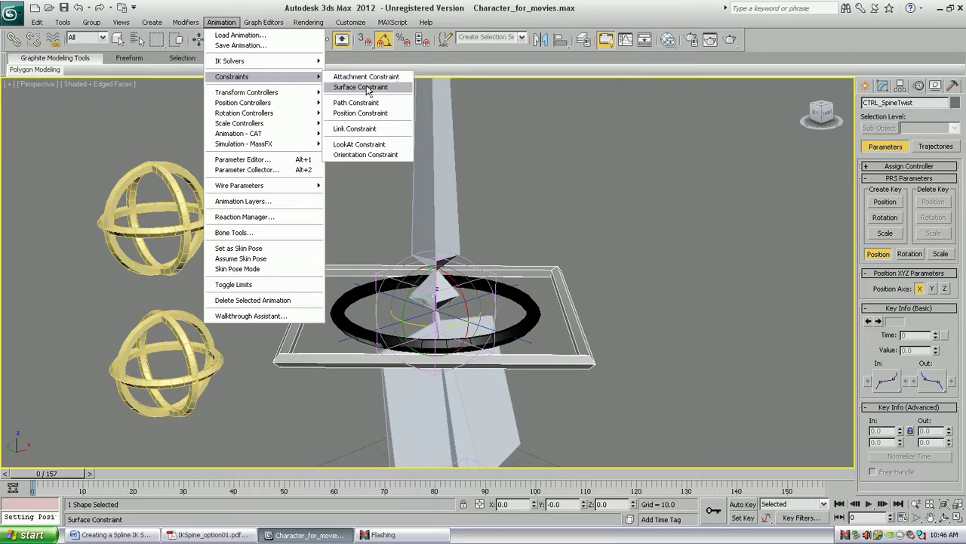
{"action": "left_click", "coordinate": [369, 113]}
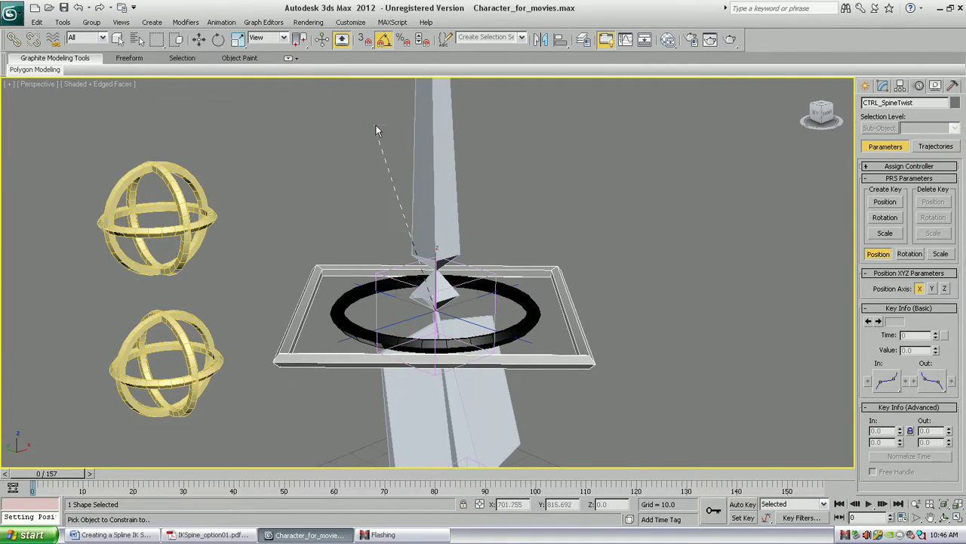
{"action": "left_click", "coordinate": [412, 298]}
Move the upper sphere control CTRL_Spine_Top to test the spine bend
{"action": "scroll", "coordinate": [463, 336], "scroll_direction": "down", "scroll_amount": 6}
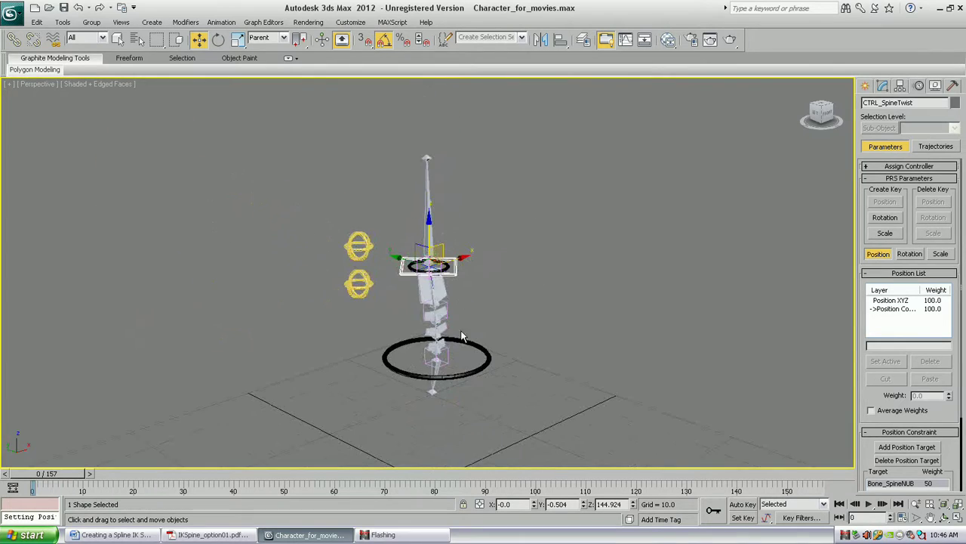
{"action": "middle_click_drag", "start_coordinate": [463, 336], "coordinate": [417, 296], "text": "alt"}
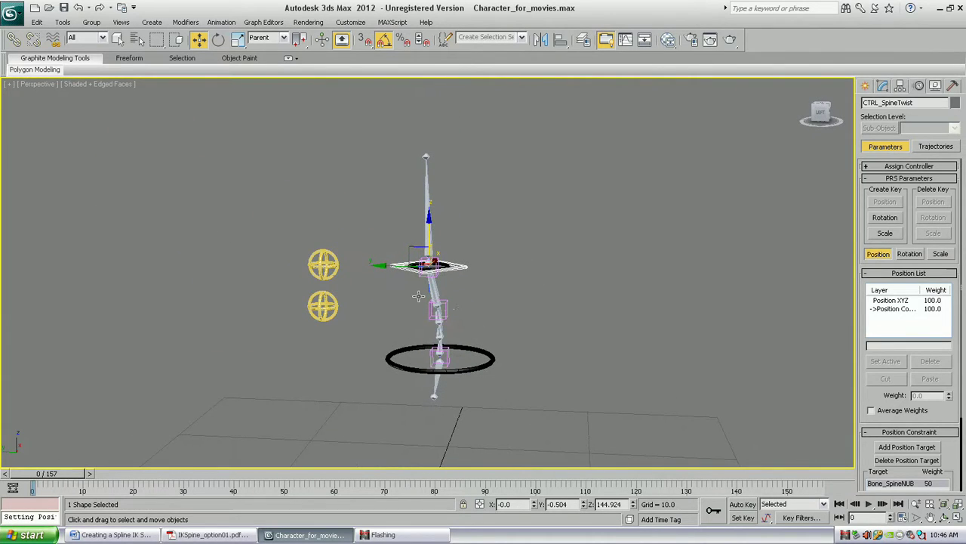
{"action": "left_click", "coordinate": [323, 264]}
{"action": "key", "text": "e"}
{"action": "key", "text": "w"}
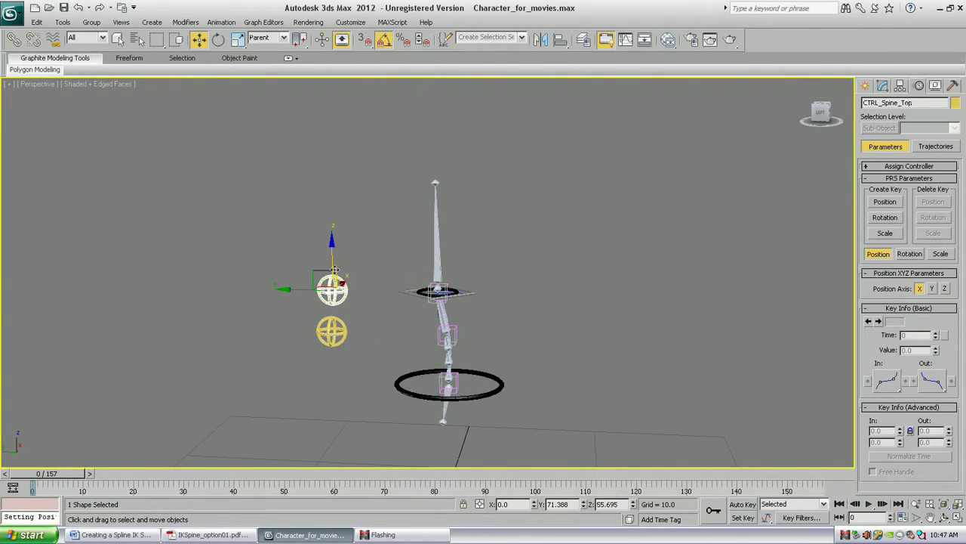
{"action": "mouse_move", "coordinate": [315, 269]}
{"action": "left_mouse_down"}
{"action": "mouse_move", "coordinate": [382, 293]}
{"action": "mouse_move", "coordinate": [318, 256]}
{"action": "mouse_move", "coordinate": [308, 264]}
{"action": "mouse_move", "coordinate": [352, 260]}
{"action": "mouse_move", "coordinate": [365, 283]}
{"action": "mouse_move", "coordinate": [315, 268]}
{"action": "left_mouse_up"}
{"action": "scroll", "coordinate": [453, 275], "scroll_direction": "up", "scroll_amount": 5}
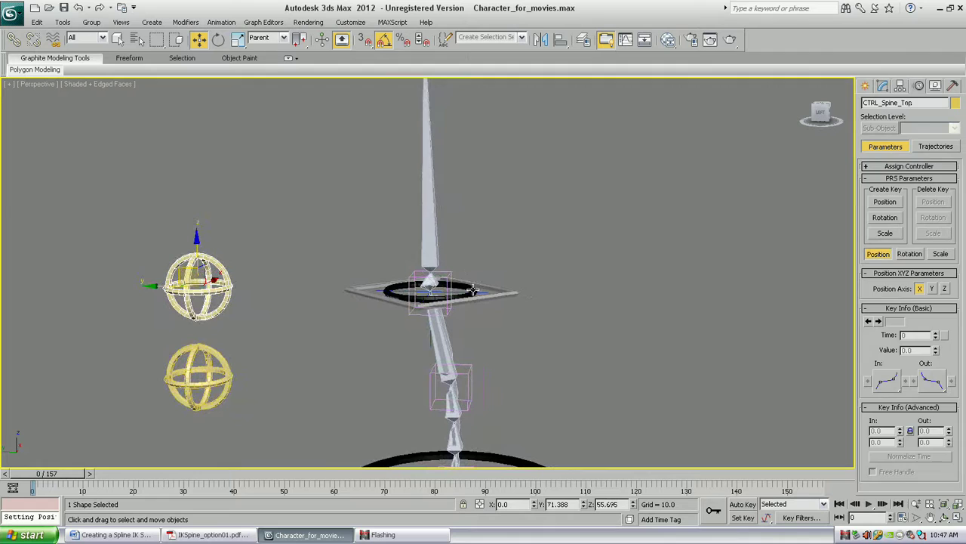
Rotate the CTRL_Neck ring 65° to swing the upper spine
{"action": "left_click", "coordinate": [473, 290]}
{"action": "middle_click_drag", "start_coordinate": [481, 273], "coordinate": [481, 299]}
{"action": "key", "text": "e"}
{"action": "left_click_drag", "start_coordinate": [453, 280], "coordinate": [511, 317]}
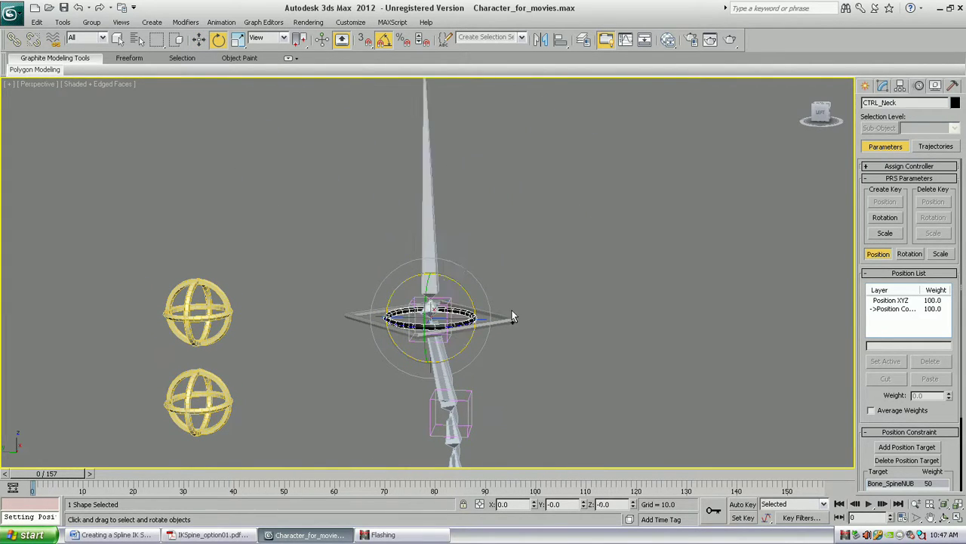
{"action": "scroll", "coordinate": [506, 279], "scroll_direction": "down", "scroll_amount": 4}
{"action": "middle_click_drag", "start_coordinate": [501, 239], "coordinate": [497, 297], "text": "alt"}
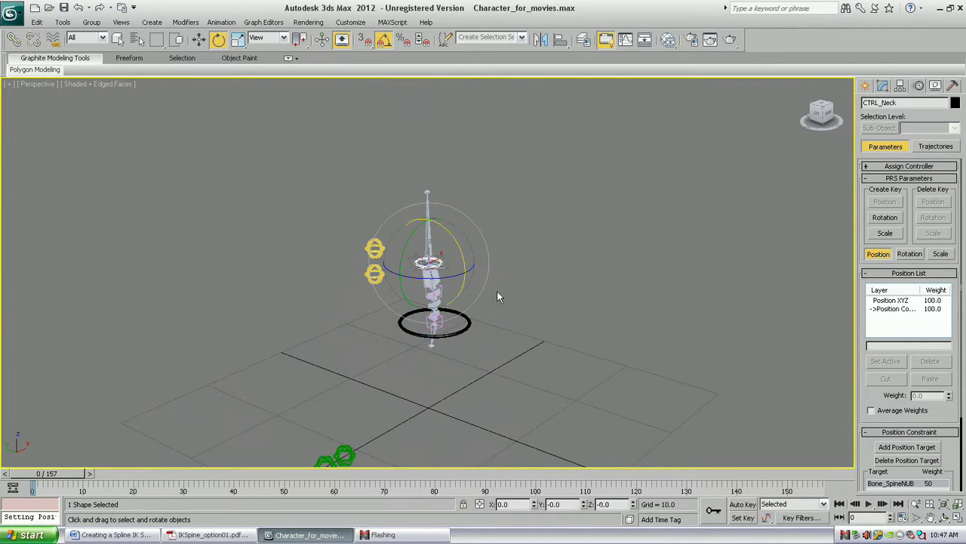
Unhide the character geometry in the Display panel, then return to the IKSpine handout
{"action": "left_click", "coordinate": [920, 86]}
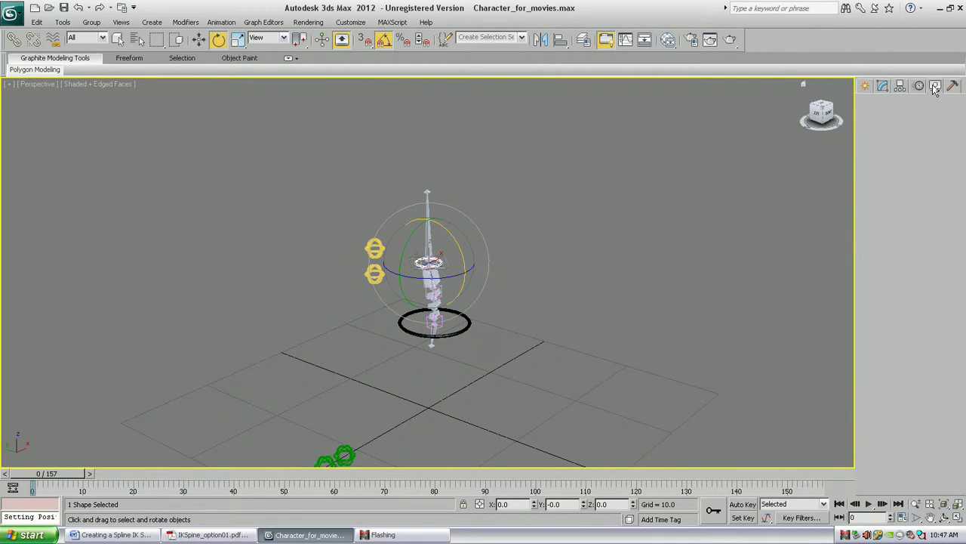
{"action": "left_click", "coordinate": [869, 201]}
{"action": "scroll", "coordinate": [554, 288], "scroll_direction": "up", "scroll_amount": 6}
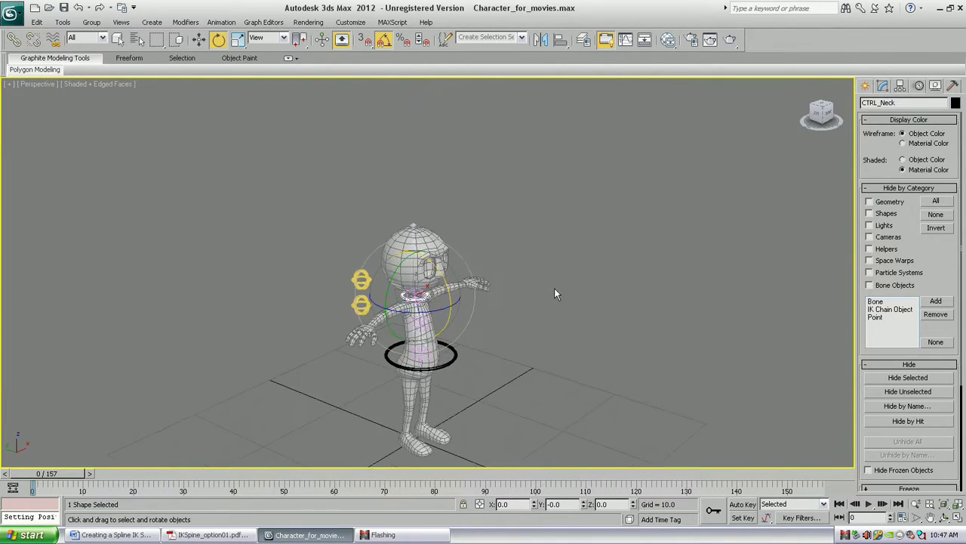
{"action": "middle_click_drag", "start_coordinate": [495, 207], "coordinate": [474, 256], "text": "alt"}
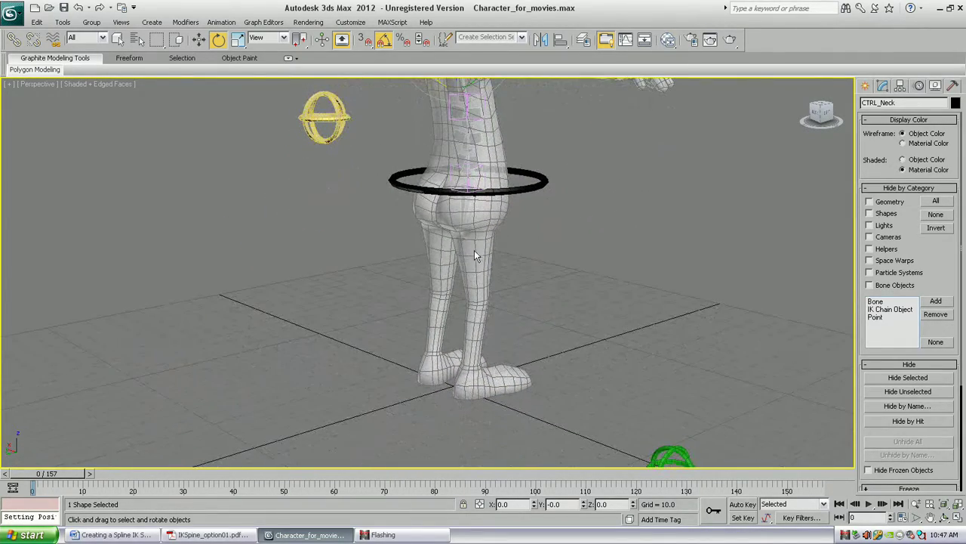
{"action": "left_click", "coordinate": [207, 534]}
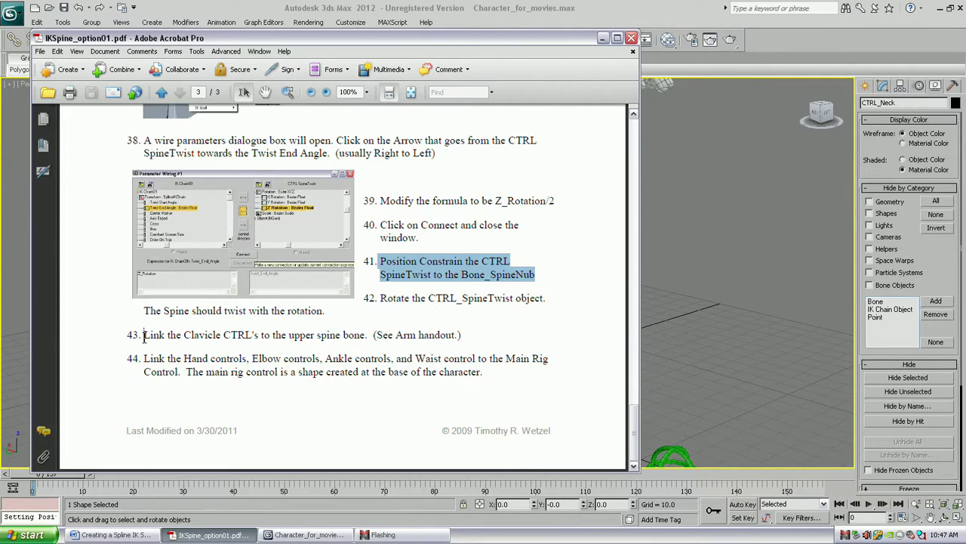
{"action": "left_click_drag", "start_coordinate": [143, 336], "coordinate": [250, 345]}
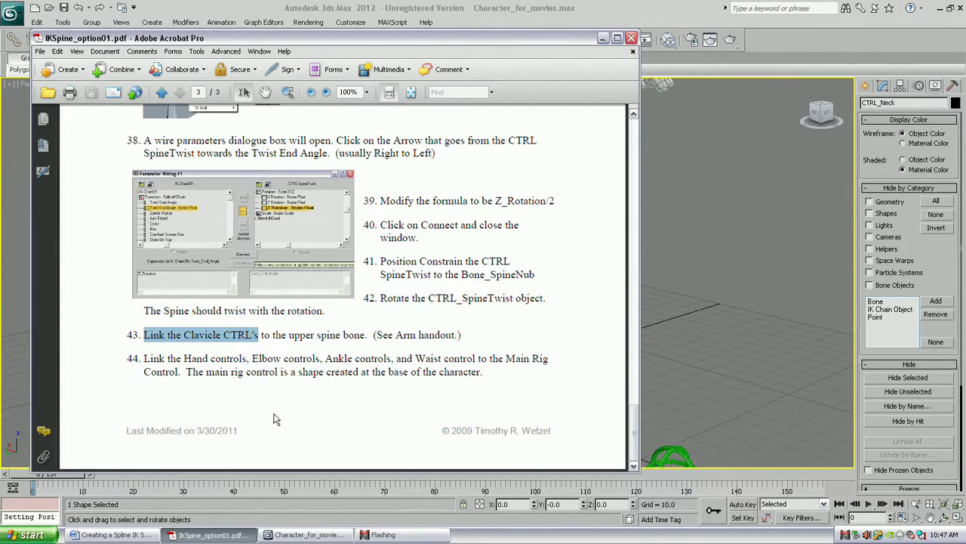
{"action": "left_click_drag", "start_coordinate": [144, 360], "coordinate": [543, 358]}
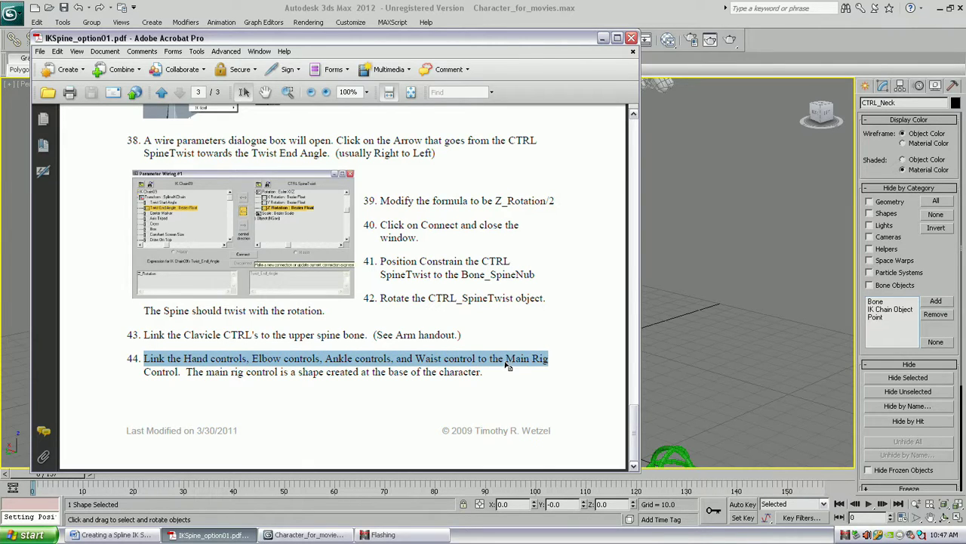
{"action": "left_click_drag", "start_coordinate": [508, 366], "coordinate": [182, 378]}
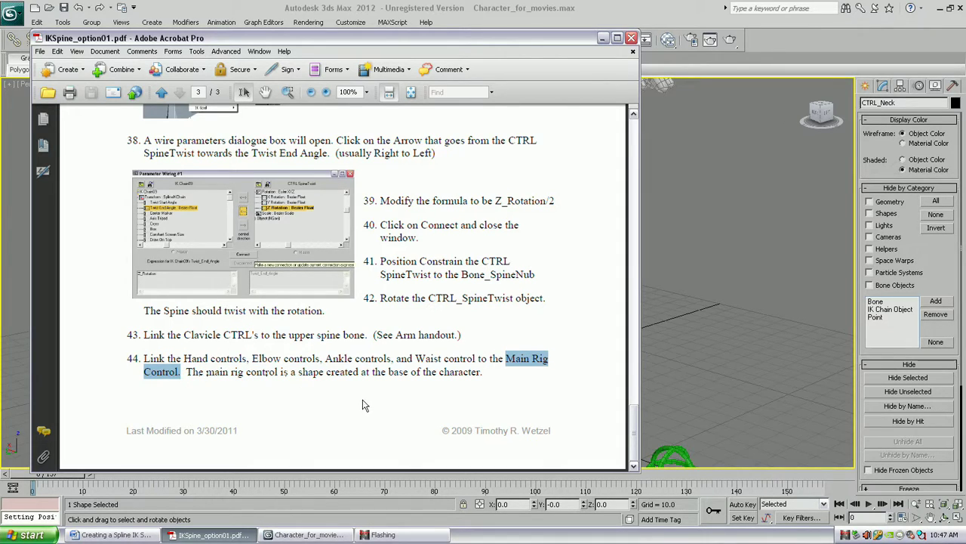
Draw a circle spline around the character's feet
{"action": "left_click", "coordinate": [317, 537]}
{"action": "middle_click_drag", "start_coordinate": [617, 299], "coordinate": [445, 337], "text": "alt"}
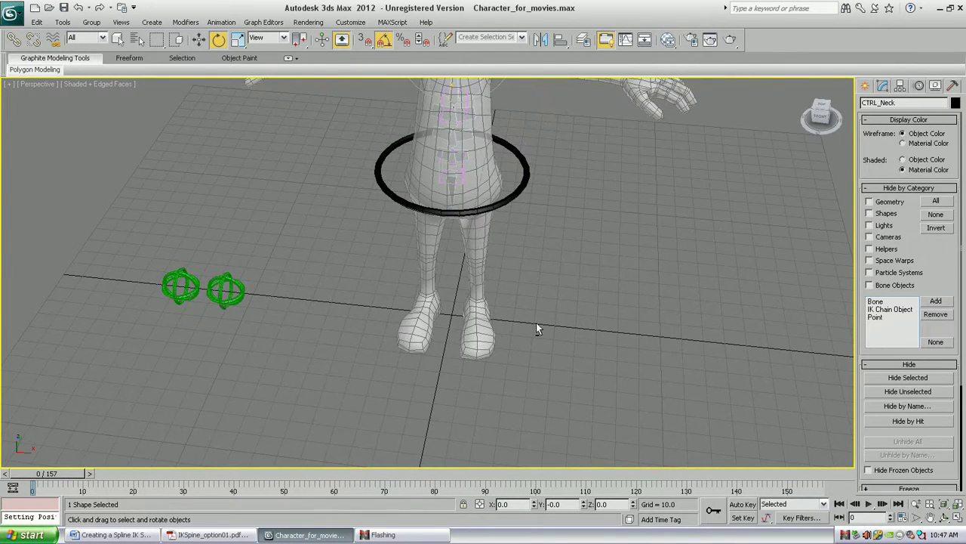
{"action": "left_click", "coordinate": [866, 84]}
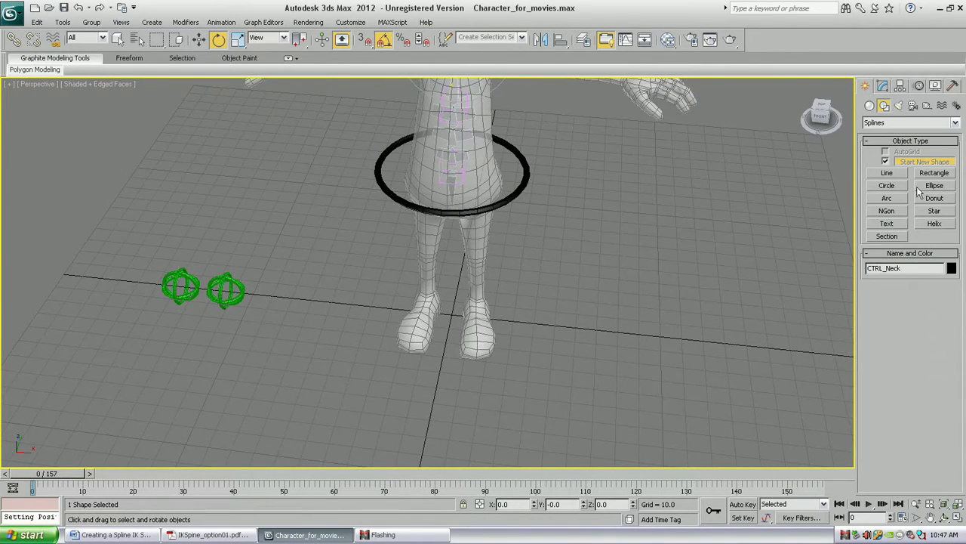
{"action": "left_click", "coordinate": [887, 186]}
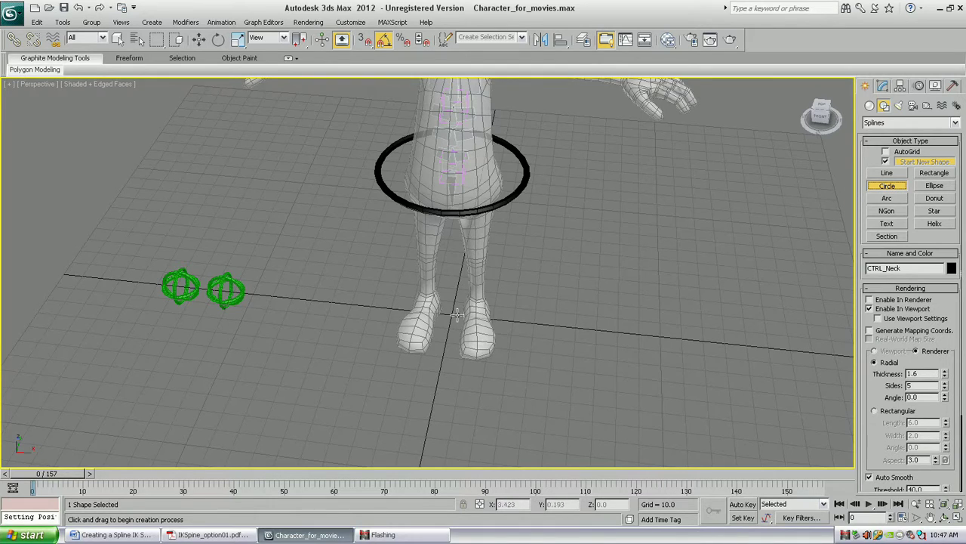
{"action": "left_click_drag", "start_coordinate": [452, 318], "coordinate": [517, 249]}
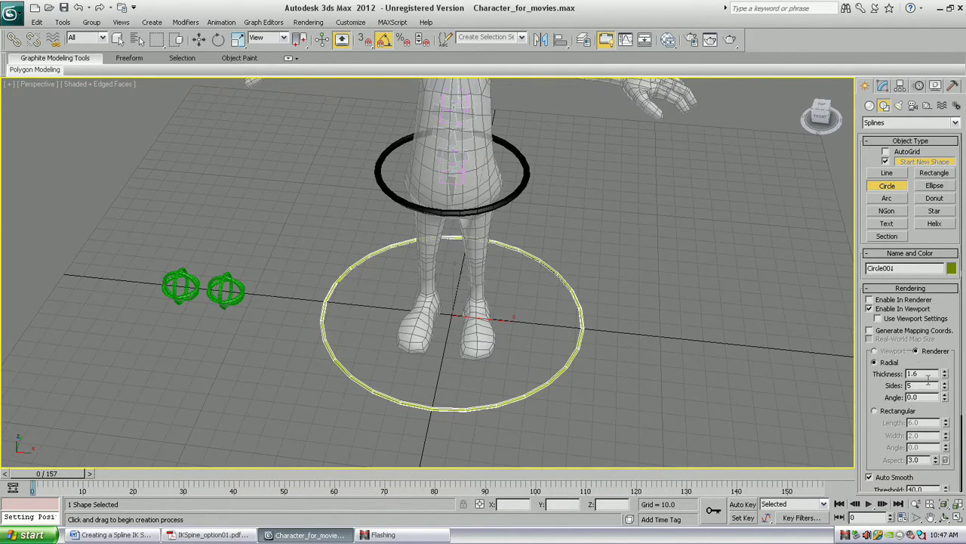
Make the circle black and set its rendering thickness to about 3.7
{"action": "left_click", "coordinate": [951, 269]}
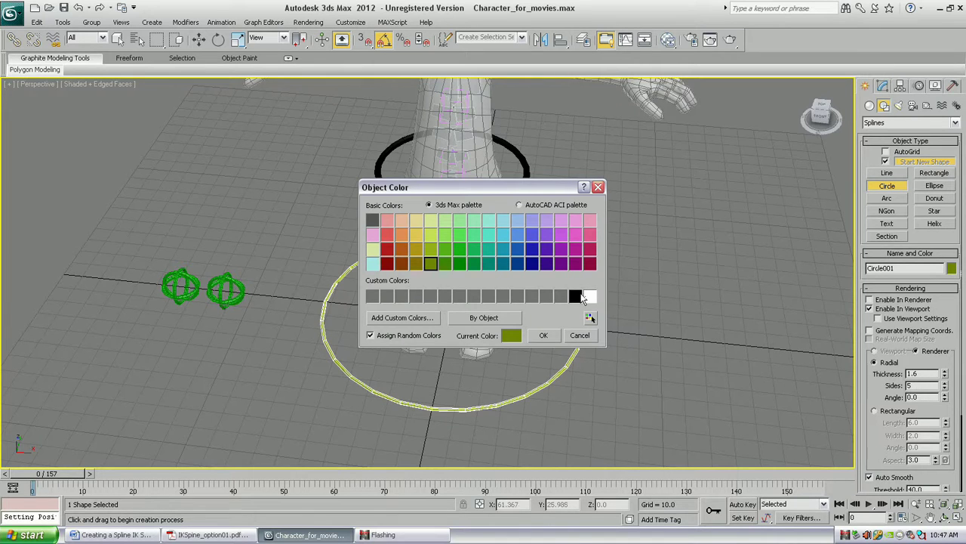
{"action": "left_click", "coordinate": [576, 296]}
{"action": "left_click", "coordinate": [545, 336]}
{"action": "middle_click_drag", "start_coordinate": [435, 335], "coordinate": [831, 317], "text": "alt"}
{"action": "left_click_drag", "start_coordinate": [947, 379], "coordinate": [930, 293]}
{"action": "middle_click_drag", "start_coordinate": [594, 329], "coordinate": [567, 352], "text": "alt"}
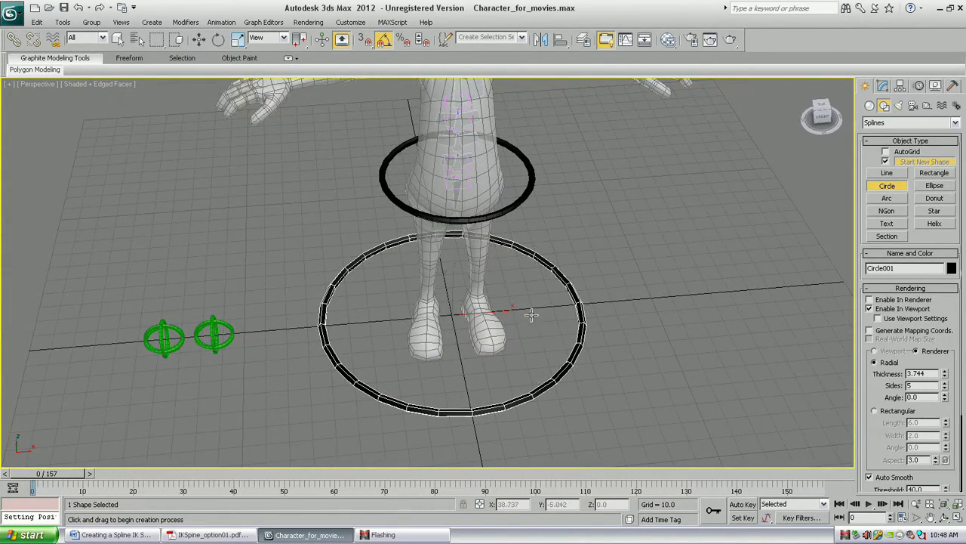
Align the circle to CTRL_Waist on X and Y position only
{"action": "key", "text": "alt+a"}
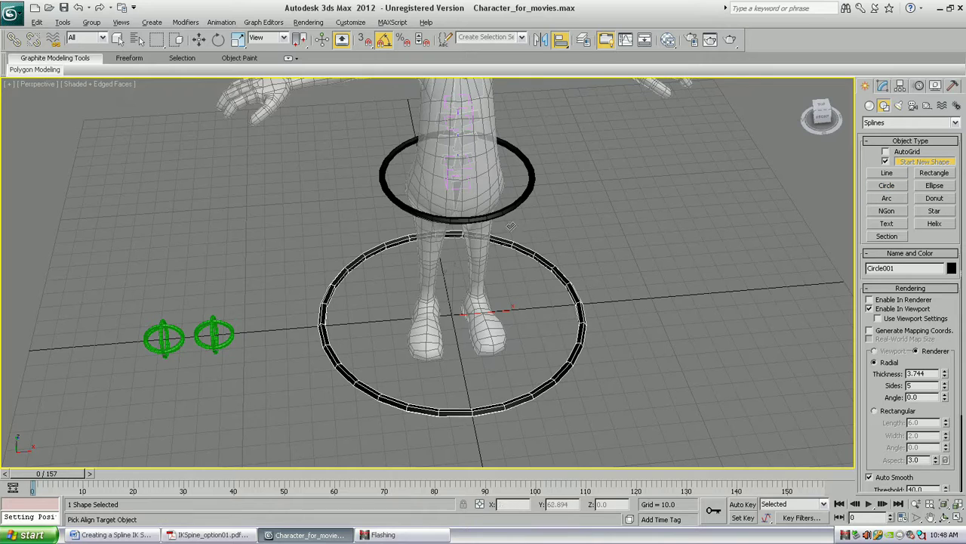
{"action": "left_click", "coordinate": [516, 206]}
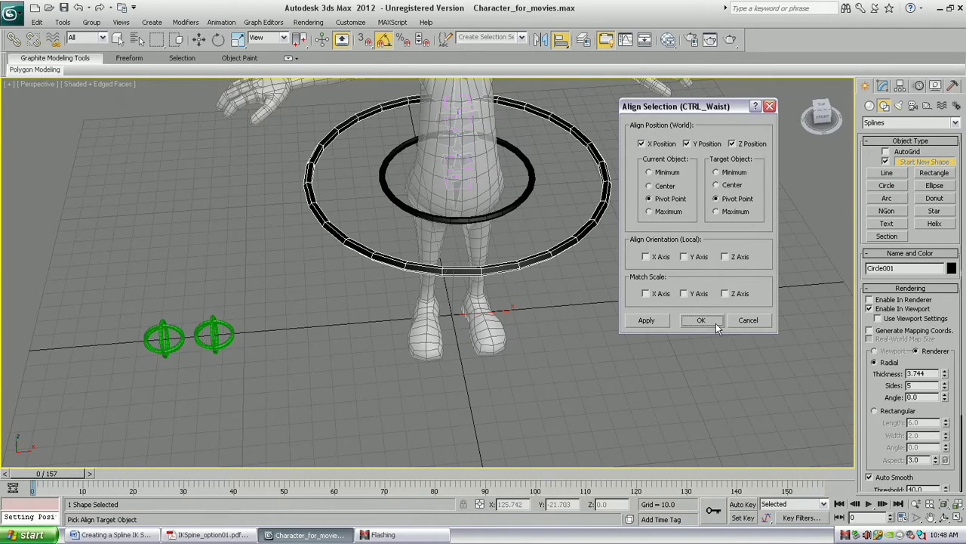
{"action": "left_click", "coordinate": [732, 143]}
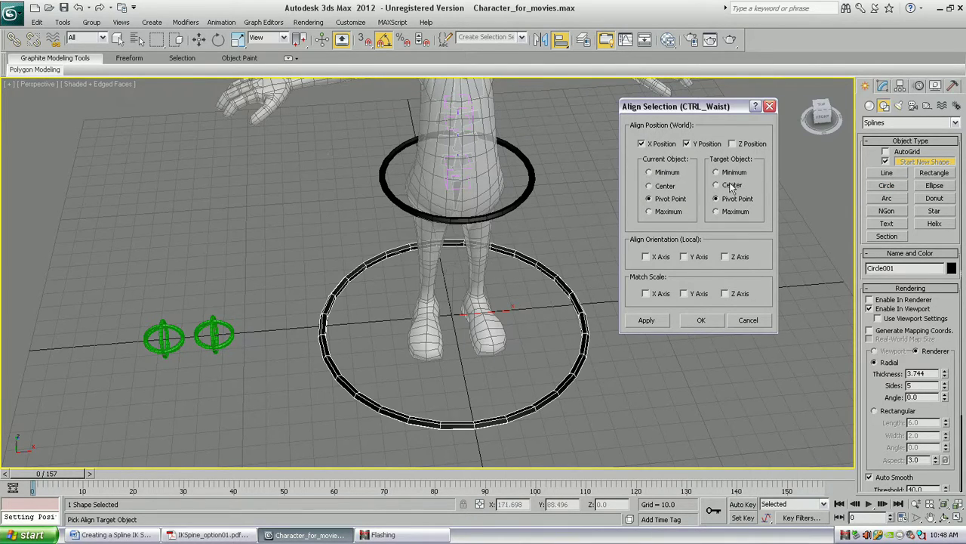
{"action": "left_click", "coordinate": [710, 319]}
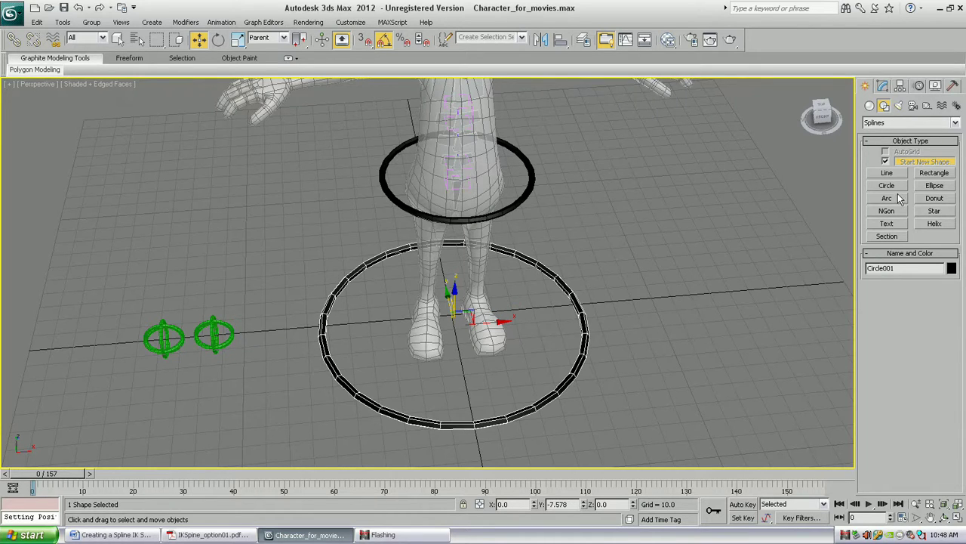
{"action": "middle_click_drag", "start_coordinate": [601, 269], "coordinate": [641, 239], "text": "alt"}
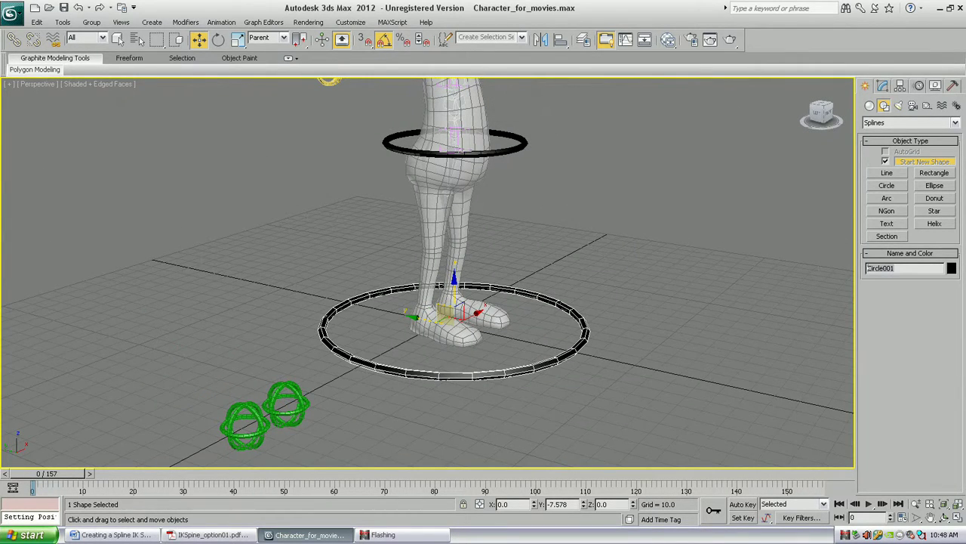
Rename the ground circle CTRL_Main
{"action": "type", "text": "CTRL_Main"}
{"action": "left_click", "coordinate": [635, 358]}
{"action": "middle_click_drag", "start_coordinate": [632, 345], "coordinate": [604, 377], "text": "alt"}
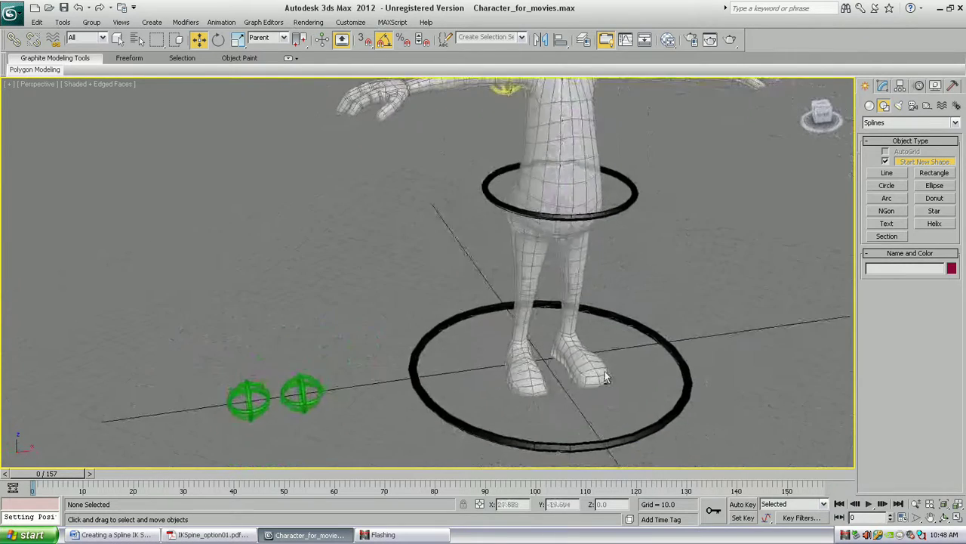
{"action": "scroll", "coordinate": [604, 378], "scroll_direction": "down", "scroll_amount": 6}
Link CTRL_Waist under CTRL_Main and move CTRL_Main to check the rig follows
{"action": "left_click", "coordinate": [548, 262]}
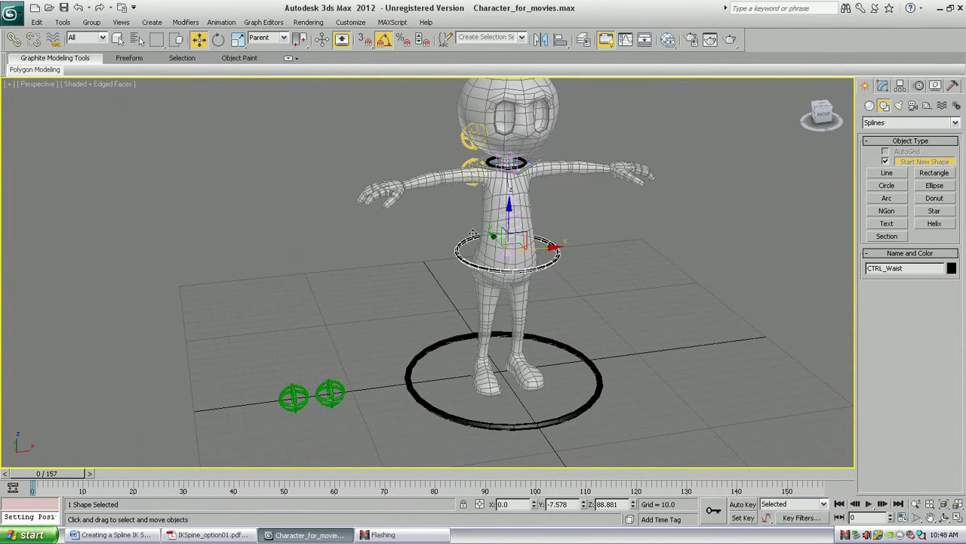
{"action": "left_click", "coordinate": [12, 41]}
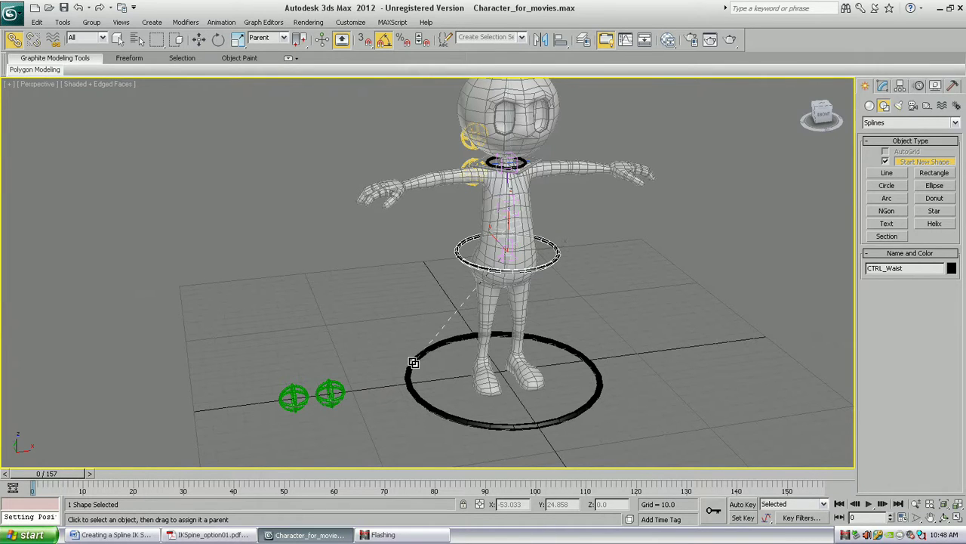
{"action": "middle_click_drag", "start_coordinate": [420, 369], "coordinate": [648, 360], "text": "alt"}
{"action": "left_click", "coordinate": [551, 379]}
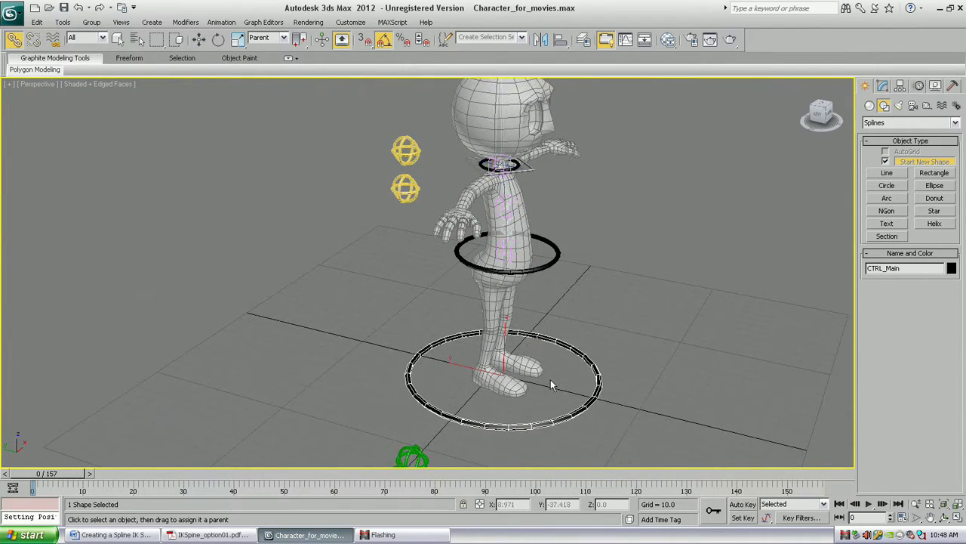
{"action": "middle_click_drag", "start_coordinate": [550, 379], "coordinate": [555, 330], "text": "alt"}
{"action": "key", "text": "w"}
{"action": "mouse_move", "coordinate": [484, 336]}
{"action": "left_mouse_down"}
{"action": "mouse_move", "coordinate": [619, 355]}
{"action": "mouse_move", "coordinate": [447, 339]}
{"action": "mouse_move", "coordinate": [482, 351]}
{"action": "left_mouse_up"}
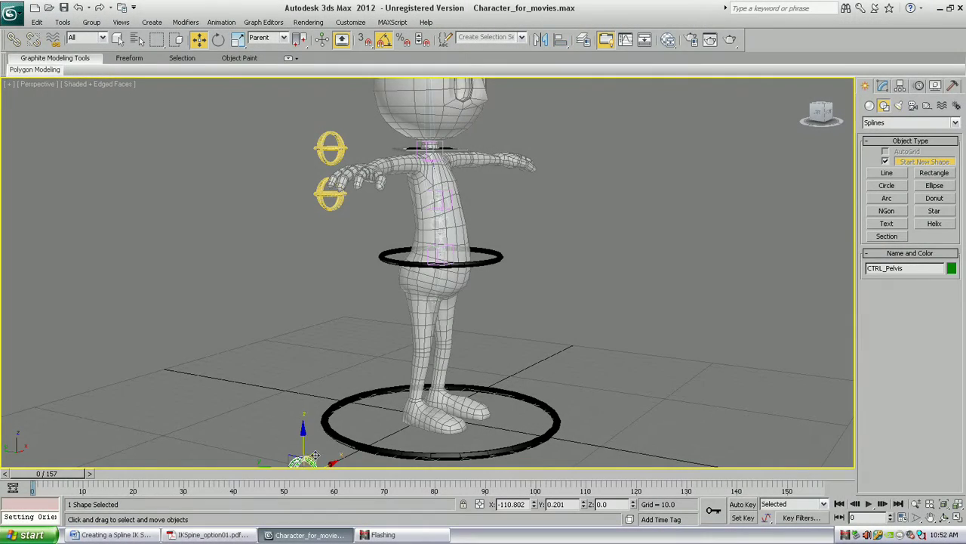
Align CTRL_Pelvis's position to CTRL_Waist on X, Y and Z
{"action": "key", "text": "alt+a"}
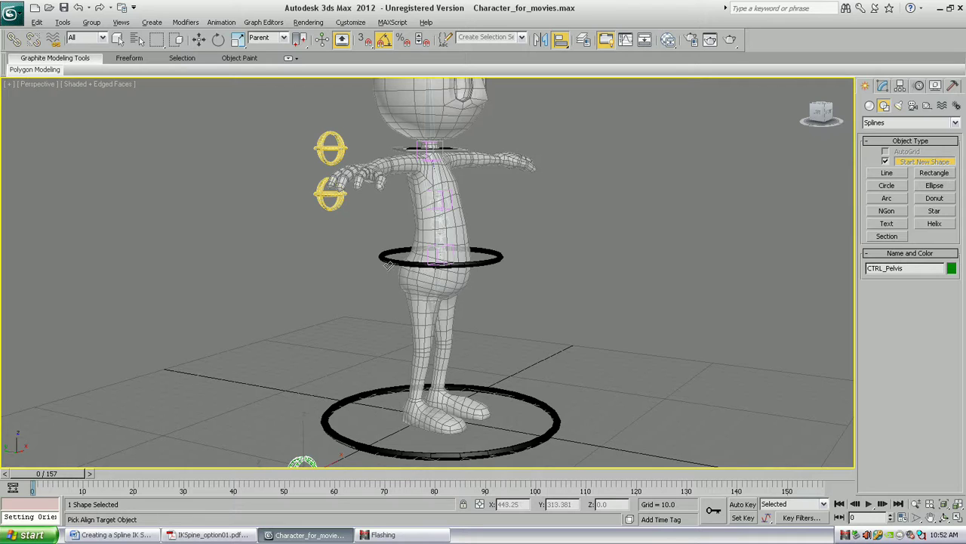
{"action": "left_click", "coordinate": [396, 263]}
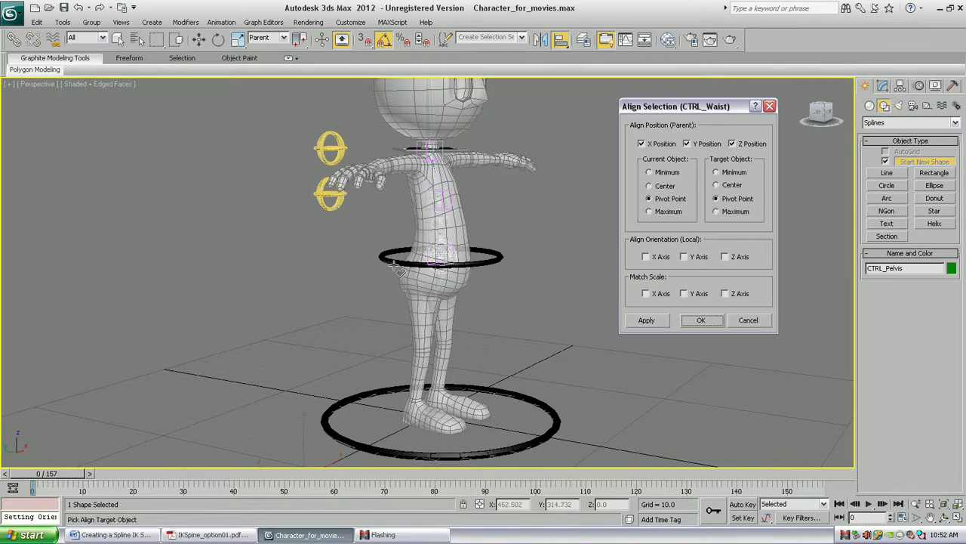
{"action": "left_click", "coordinate": [701, 320]}
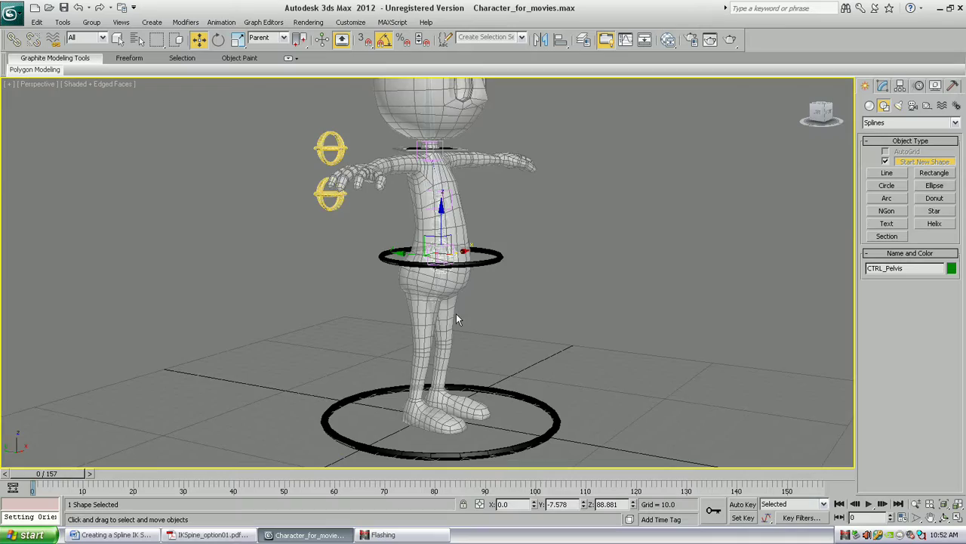
{"action": "key", "text": "z"}
{"action": "middle_click_drag", "start_coordinate": [524, 305], "coordinate": [509, 315]}
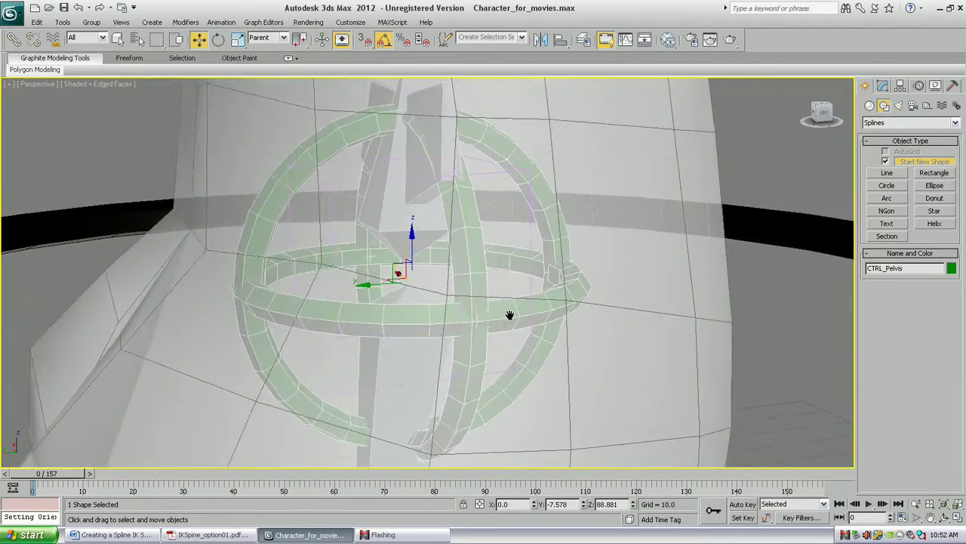
{"action": "scroll", "coordinate": [510, 315], "scroll_direction": "down", "scroll_amount": 5}
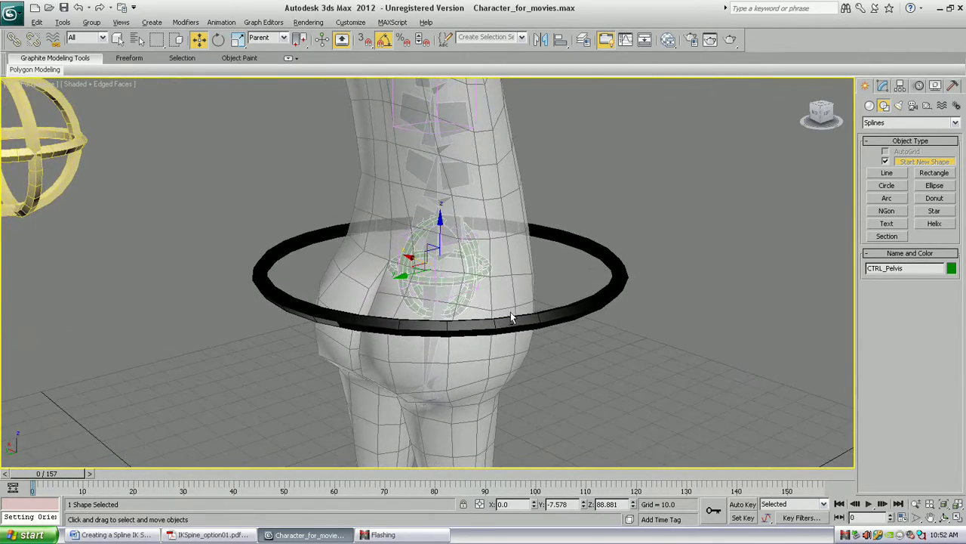
Align CTRL_Pelvis to Bone_Pelvis, matching only Y and Z orientation
{"action": "key", "text": "alt+a"}
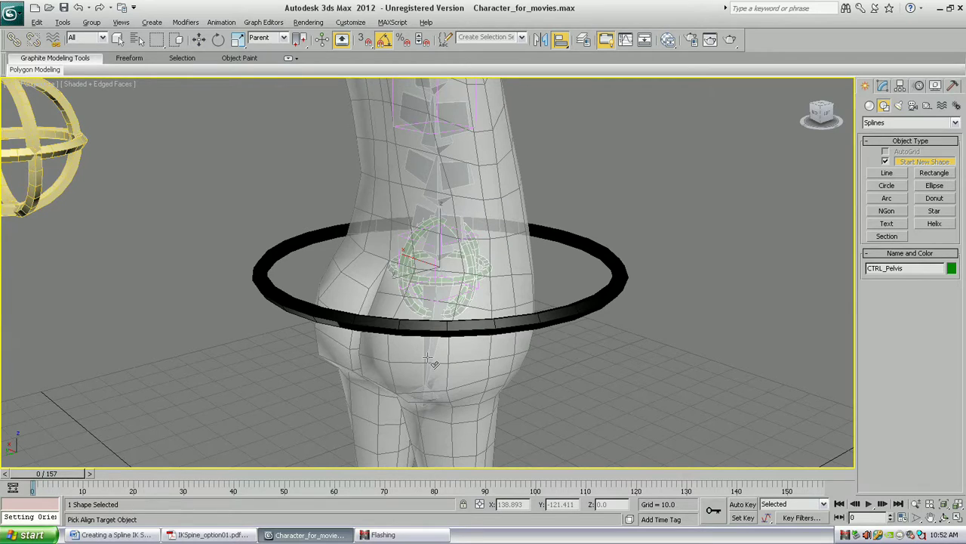
{"action": "left_click", "coordinate": [427, 358]}
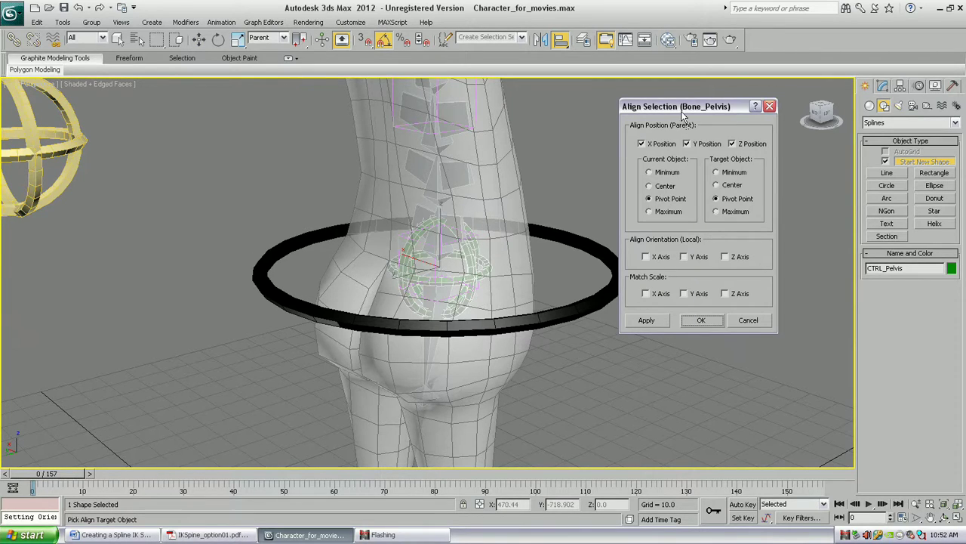
{"action": "left_click", "coordinate": [660, 145]}
{"action": "left_click", "coordinate": [731, 257]}
{"action": "left_click", "coordinate": [693, 258]}
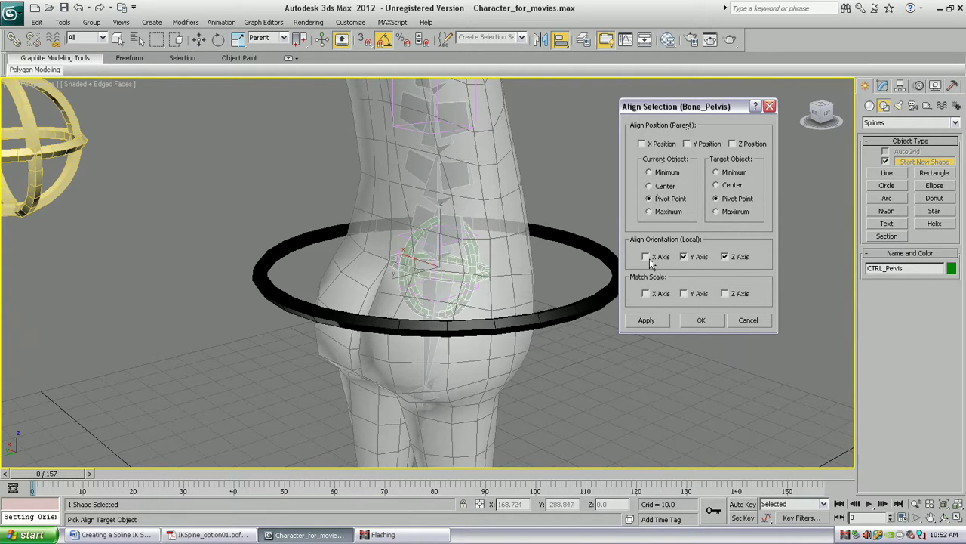
{"action": "left_click", "coordinate": [701, 320]}
{"action": "middle_click_drag", "start_coordinate": [680, 310], "coordinate": [472, 296], "text": "alt"}
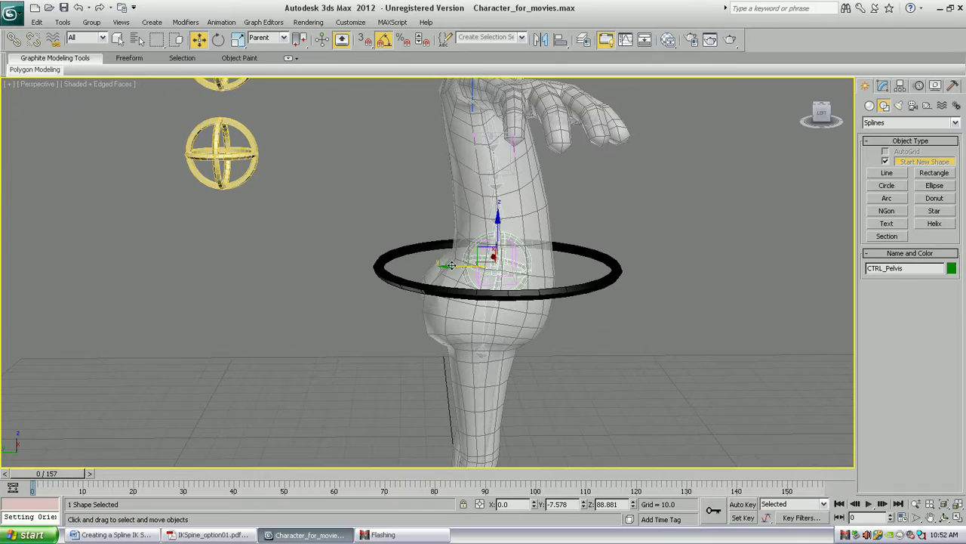
Move CTRL_Pelvis sideways out of the body and link Bone_Pelvis under it
{"action": "left_click_drag", "start_coordinate": [451, 265], "coordinate": [179, 281]}
{"action": "middle_click_drag", "start_coordinate": [259, 281], "coordinate": [464, 304], "text": "alt"}
{"action": "left_click", "coordinate": [539, 281]}
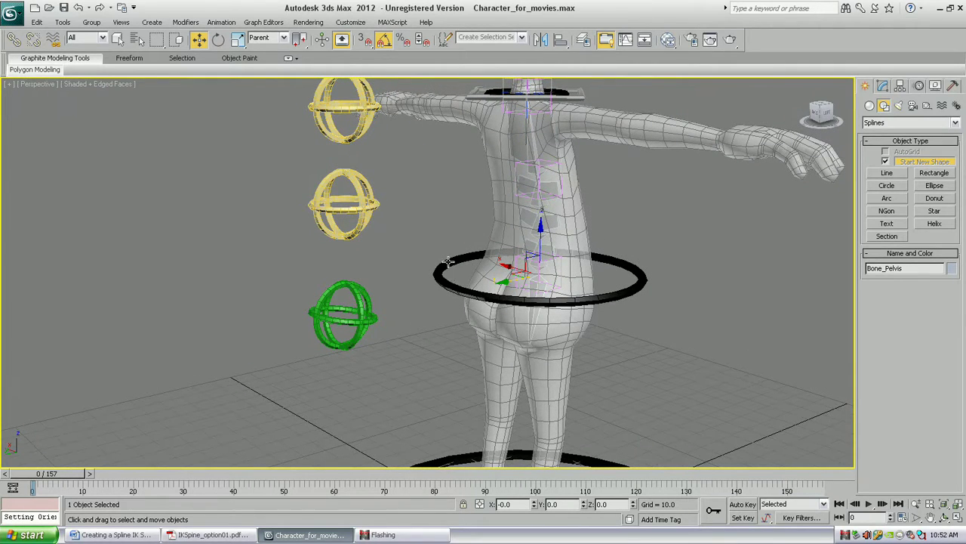
{"action": "left_click", "coordinate": [13, 39]}
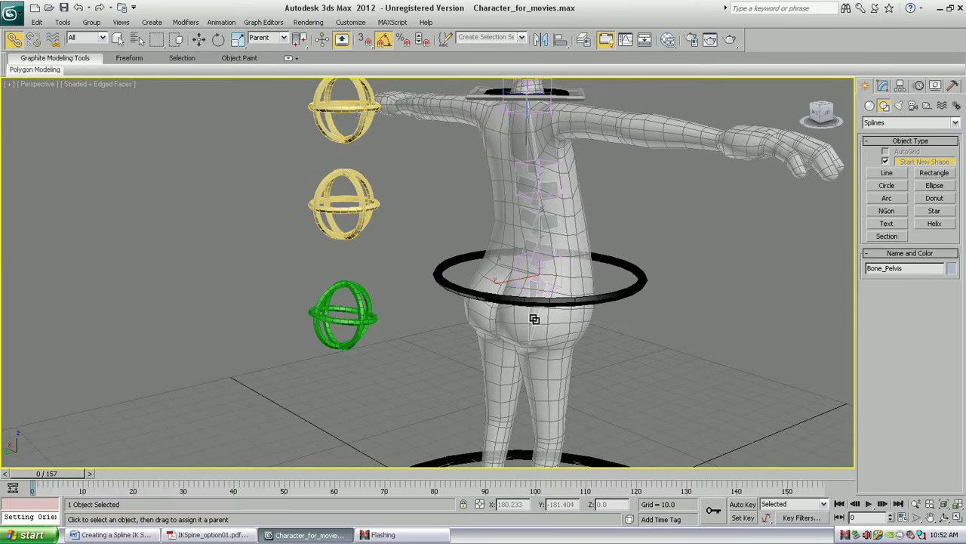
{"action": "left_click_drag", "start_coordinate": [350, 320], "coordinate": [351, 322]}
Move and rotate CTRL_Pelvis 25° about X to check the pelvis bone follows
{"action": "left_click", "coordinate": [351, 322]}
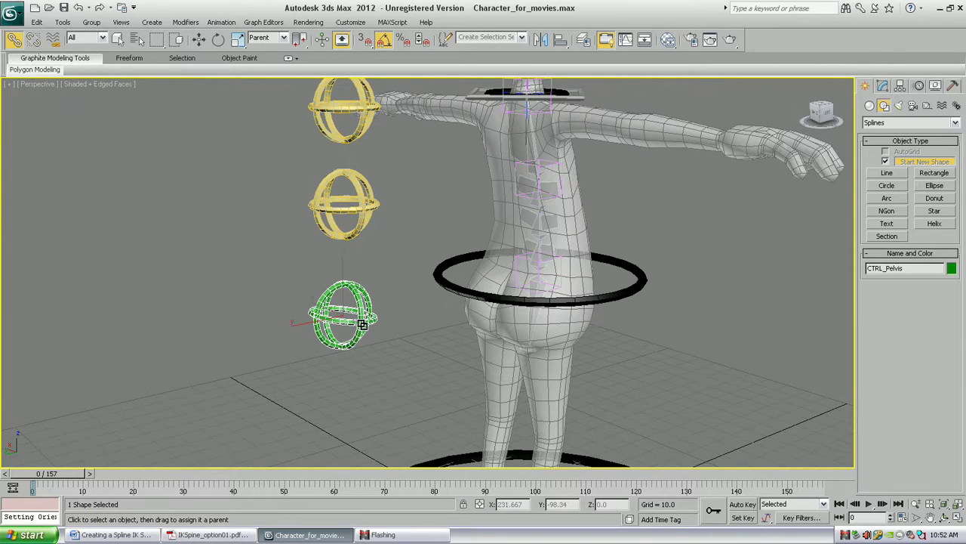
{"action": "key", "text": "w"}
{"action": "left_click_drag", "start_coordinate": [331, 302], "coordinate": [372, 306]}
{"action": "key", "text": "e"}
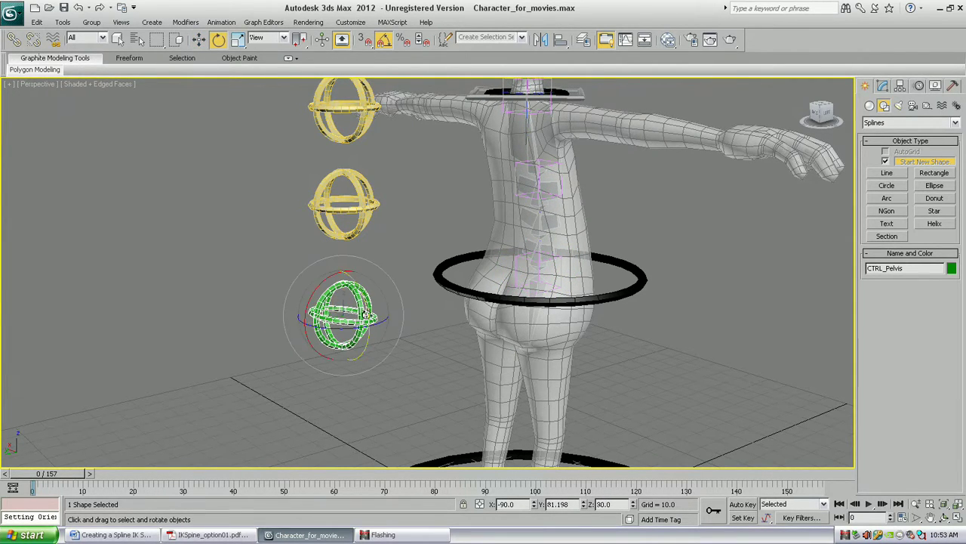
{"action": "left_click_drag", "start_coordinate": [362, 299], "coordinate": [428, 359]}
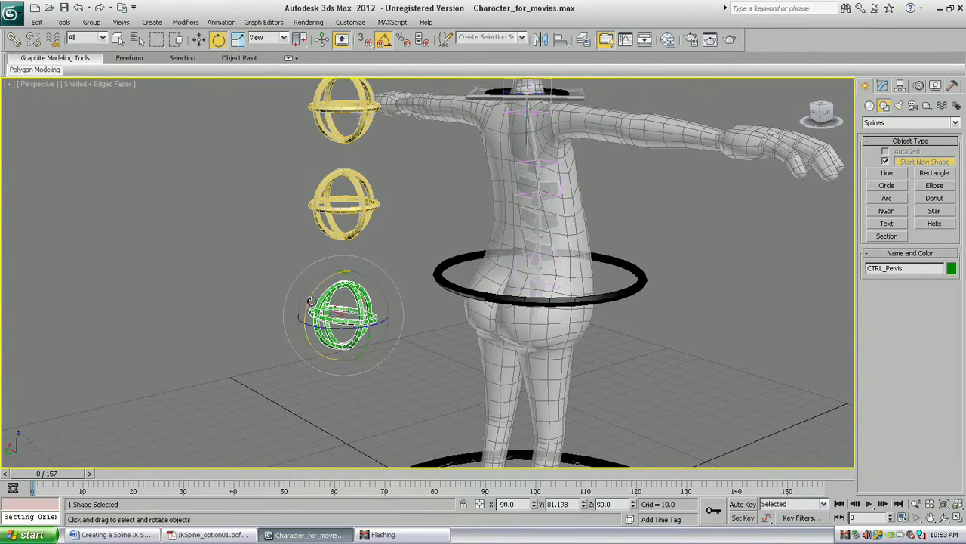
{"action": "left_click_drag", "start_coordinate": [312, 304], "coordinate": [370, 368]}
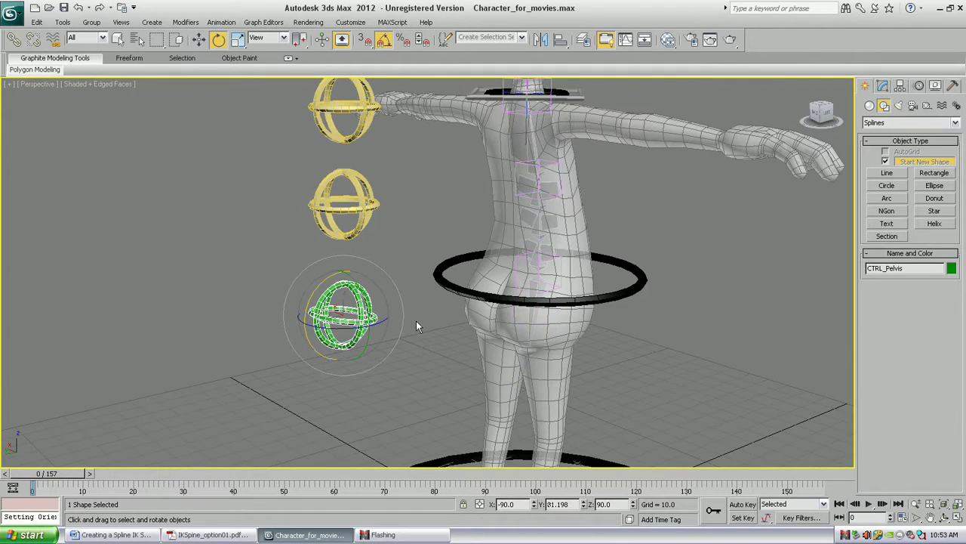
{"action": "left_click", "coordinate": [533, 316]}
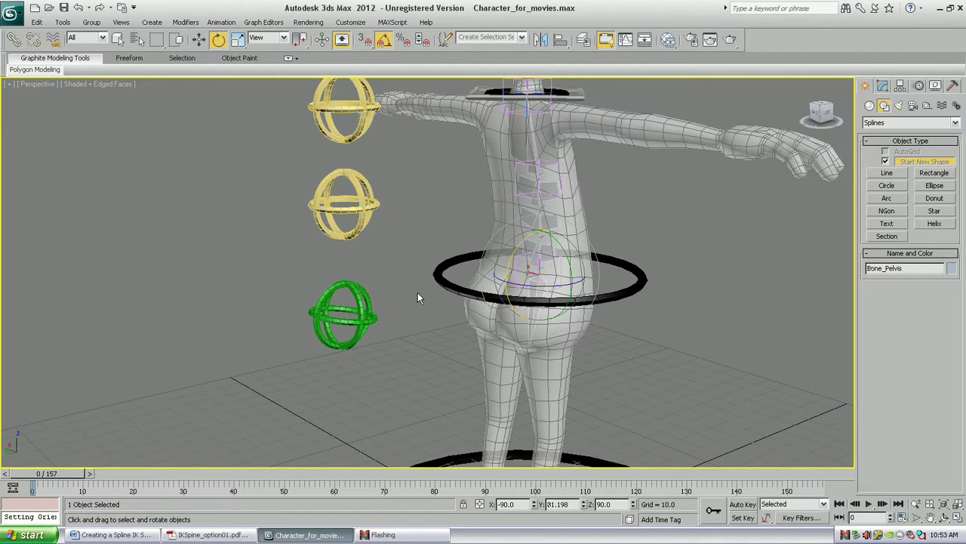
Freeze the transforms of the CTRL_Pelvis ring
{"action": "left_click", "coordinate": [335, 341]}
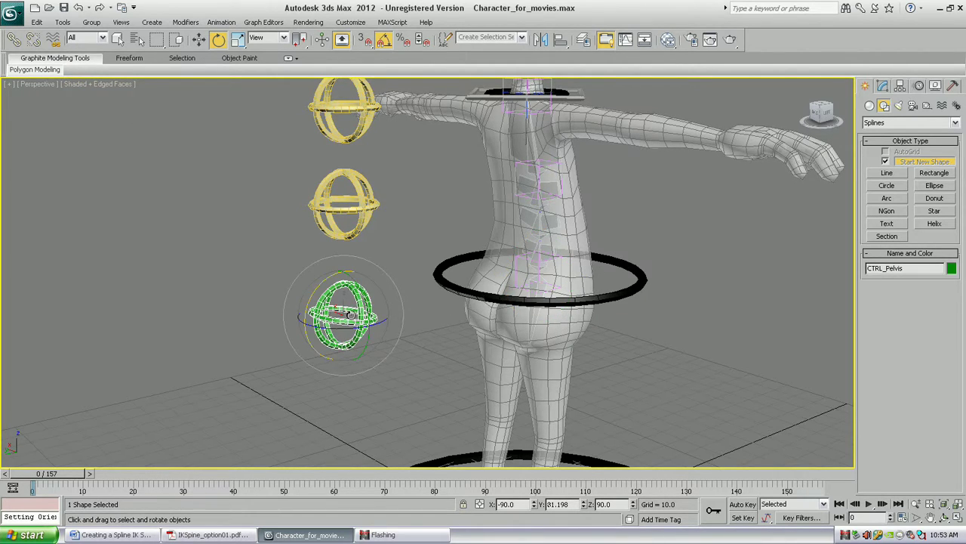
{"action": "right_click", "coordinate": [309, 266], "text": "alt"}
{"action": "left_click", "coordinate": [326, 276]}
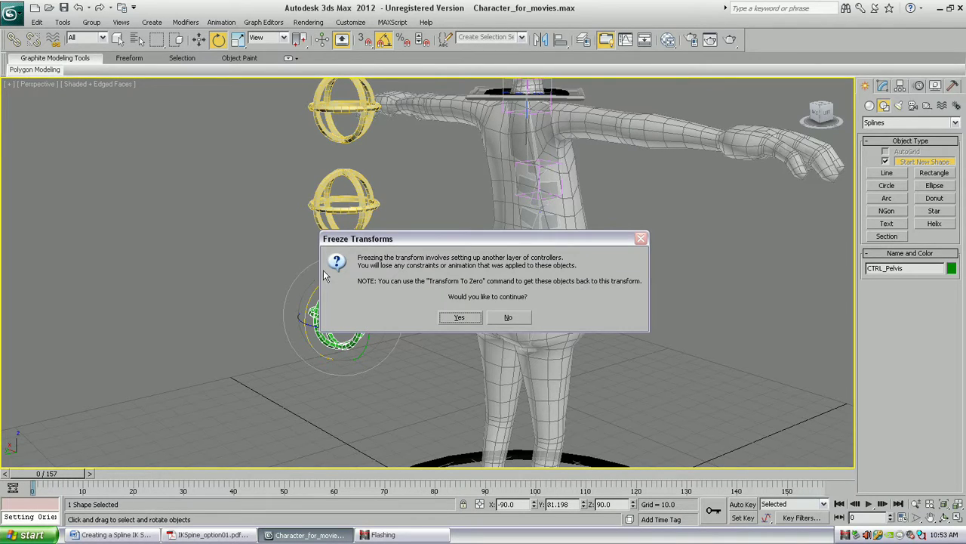
{"action": "left_click", "coordinate": [460, 318]}
Orientation-constrain Bone_Pelvis to the CTRL_Pelvis ring
{"action": "left_click", "coordinate": [531, 321]}
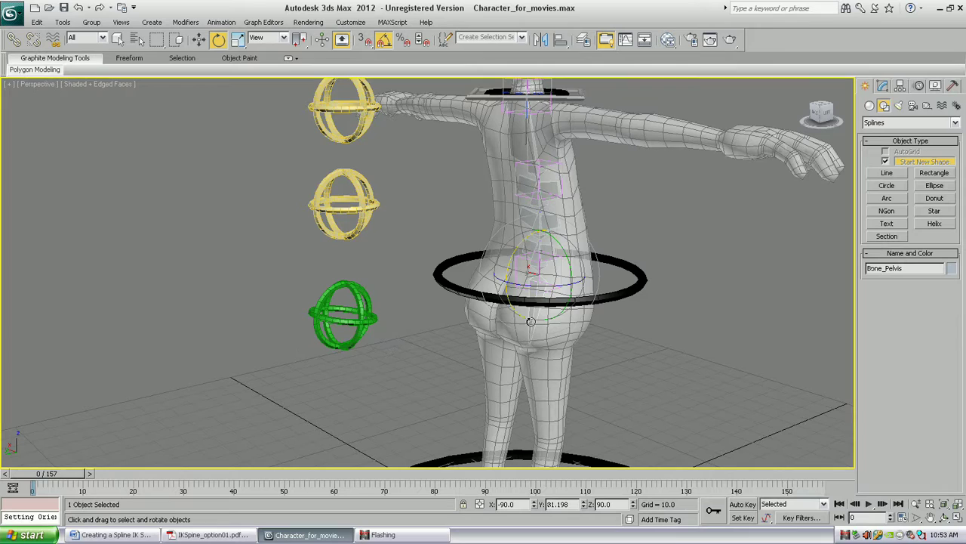
{"action": "left_click", "coordinate": [221, 22]}
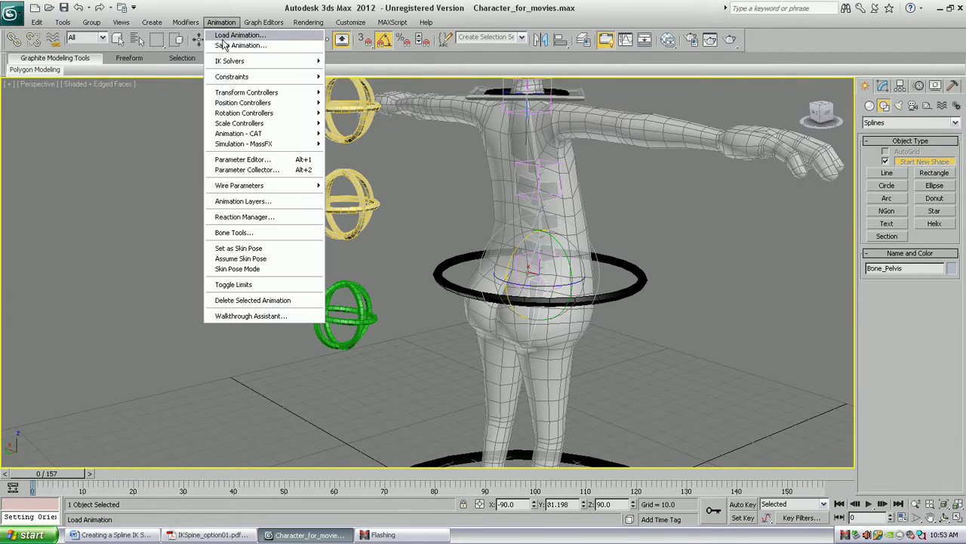
{"action": "mouse_move", "coordinate": [231, 76]}
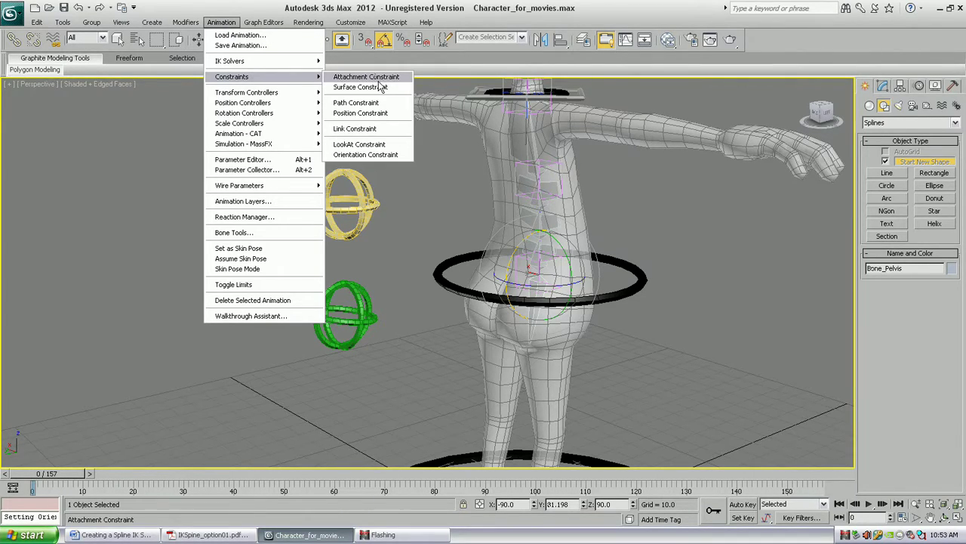
{"action": "left_click", "coordinate": [372, 157]}
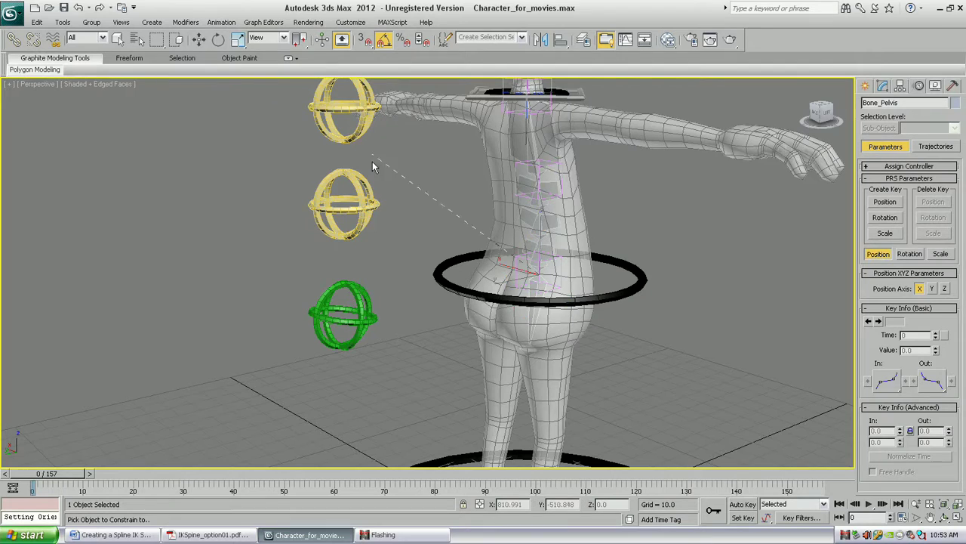
{"action": "left_click", "coordinate": [360, 325]}
Test-rotate CTRL_Pelvis, then undo the rotation
{"action": "key", "text": "w"}
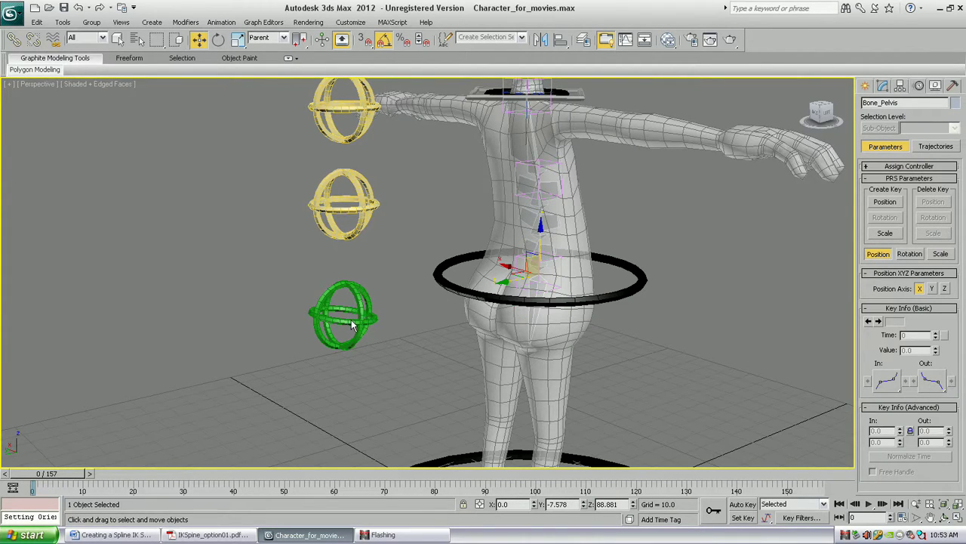
{"action": "left_click", "coordinate": [351, 322]}
{"action": "key", "text": "e"}
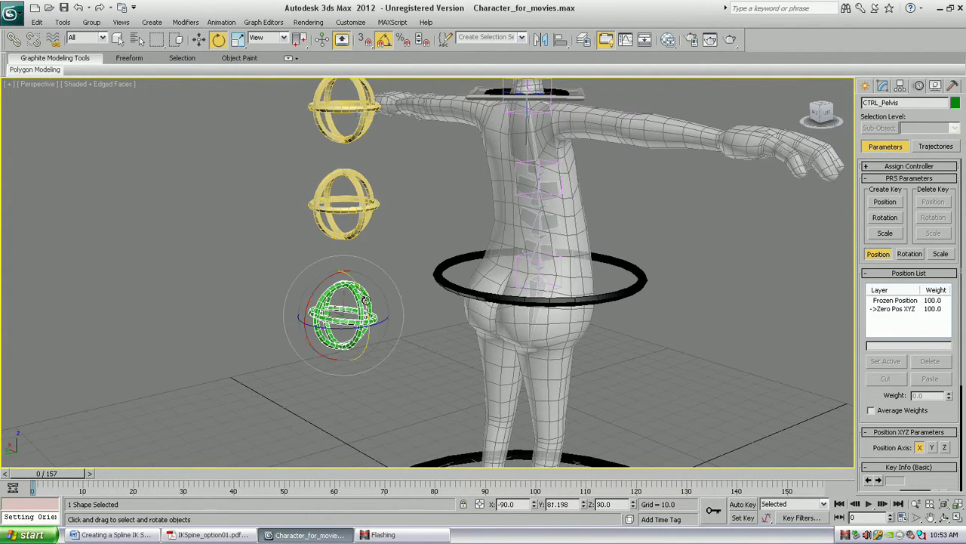
{"action": "left_click_drag", "start_coordinate": [366, 293], "coordinate": [325, 317]}
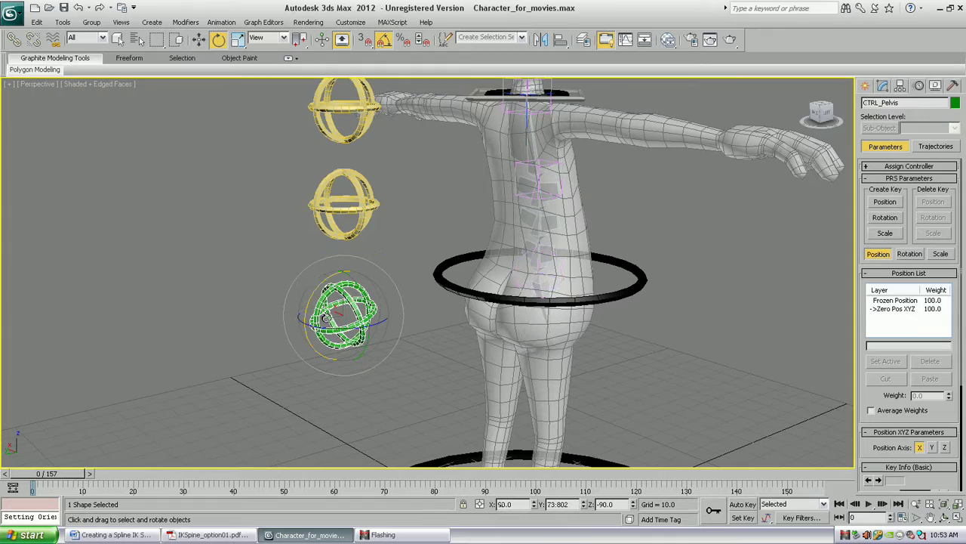
{"action": "key", "text": "ctrl+z"}
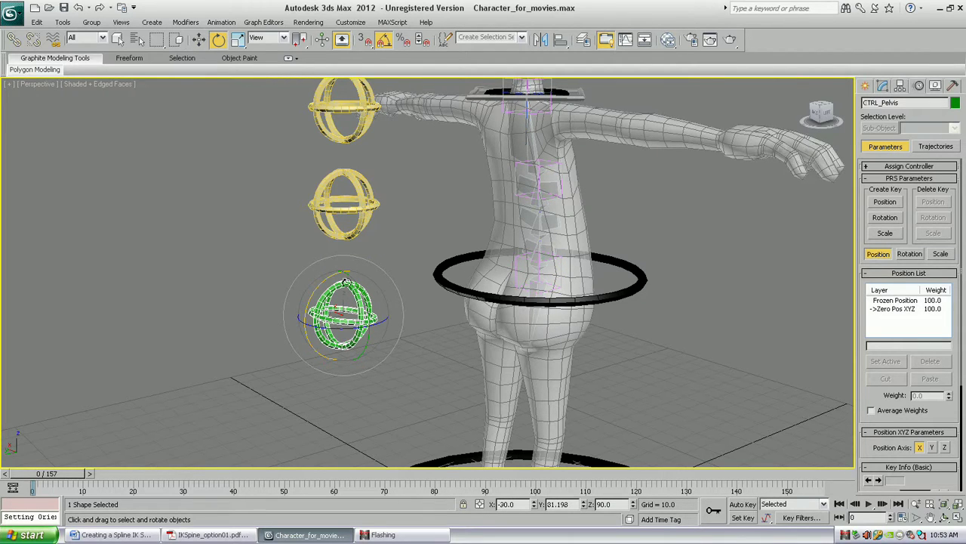
Begin a Position Constraint on the control by mistake, then cancel the target pick
{"action": "left_click", "coordinate": [221, 22]}
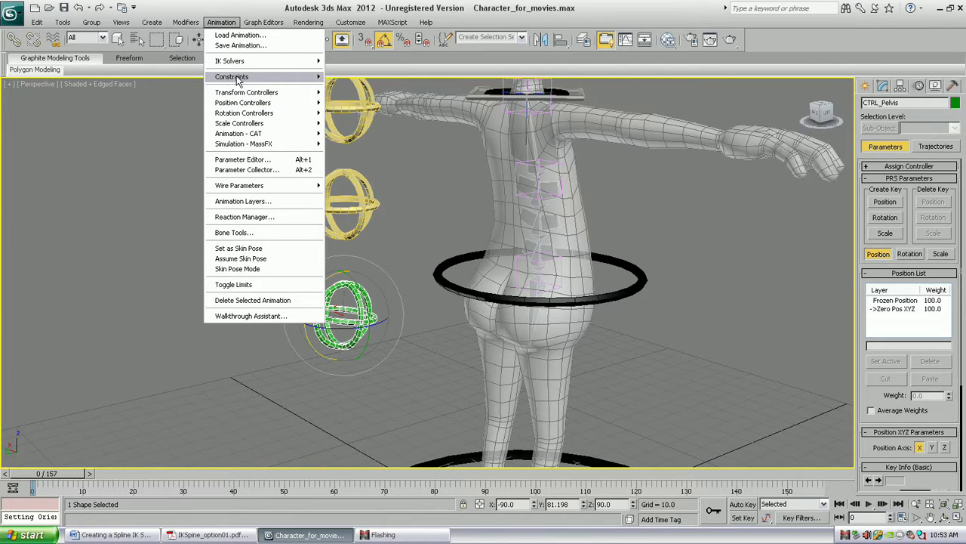
{"action": "mouse_move", "coordinate": [238, 76]}
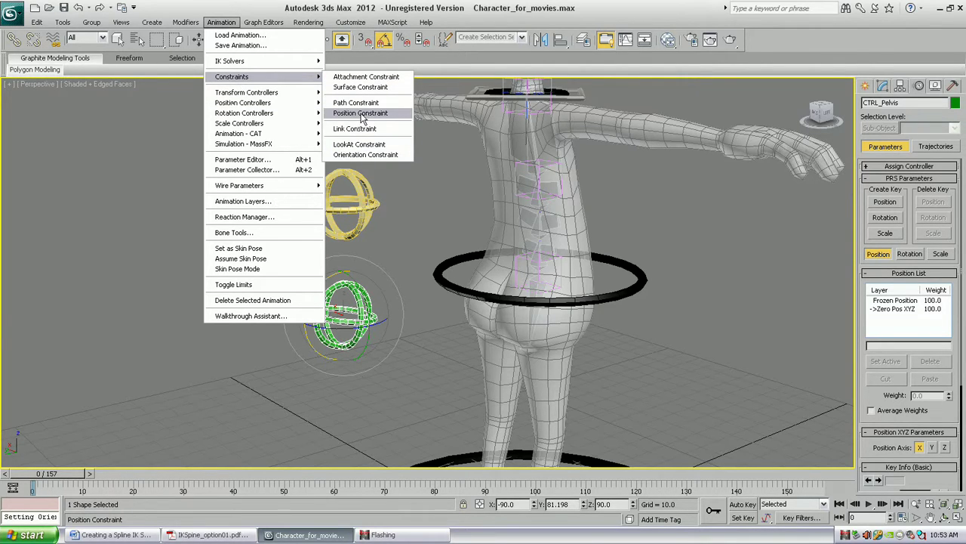
{"action": "left_click", "coordinate": [361, 113]}
{"action": "left_click", "coordinate": [499, 278]}
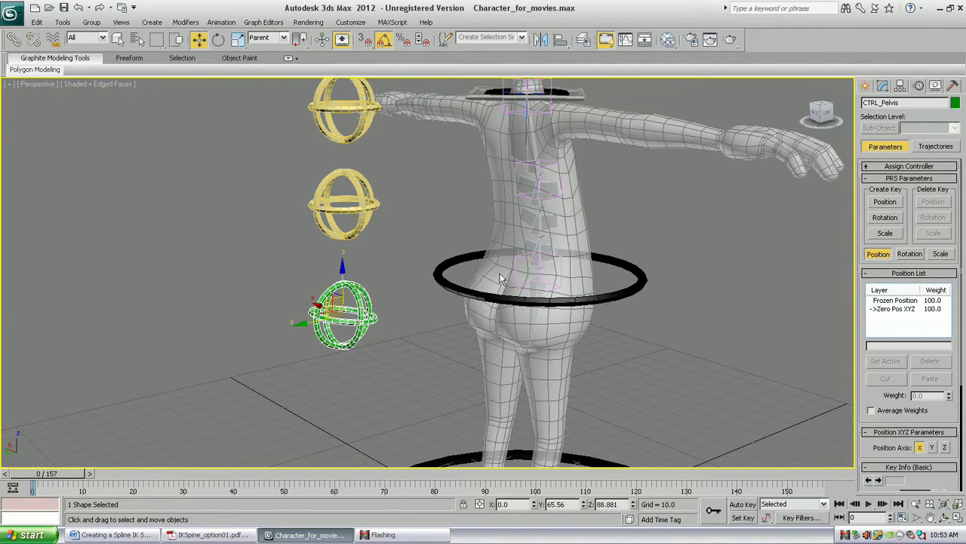
Position-constrain Bone_Pelvis to CTRL_Pelvis with Keep Initial Offset enabled
{"action": "left_click", "coordinate": [533, 316]}
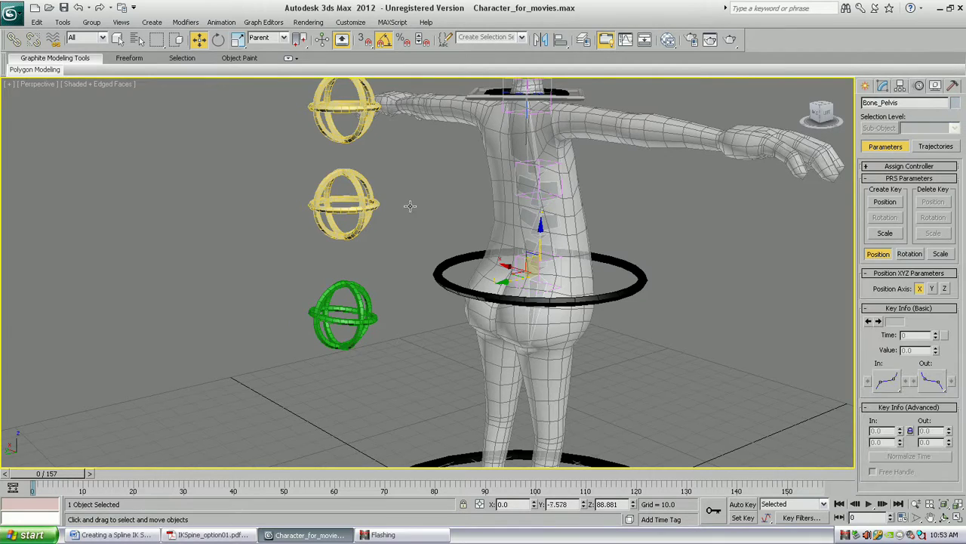
{"action": "left_click", "coordinate": [222, 22]}
{"action": "mouse_move", "coordinate": [235, 76]}
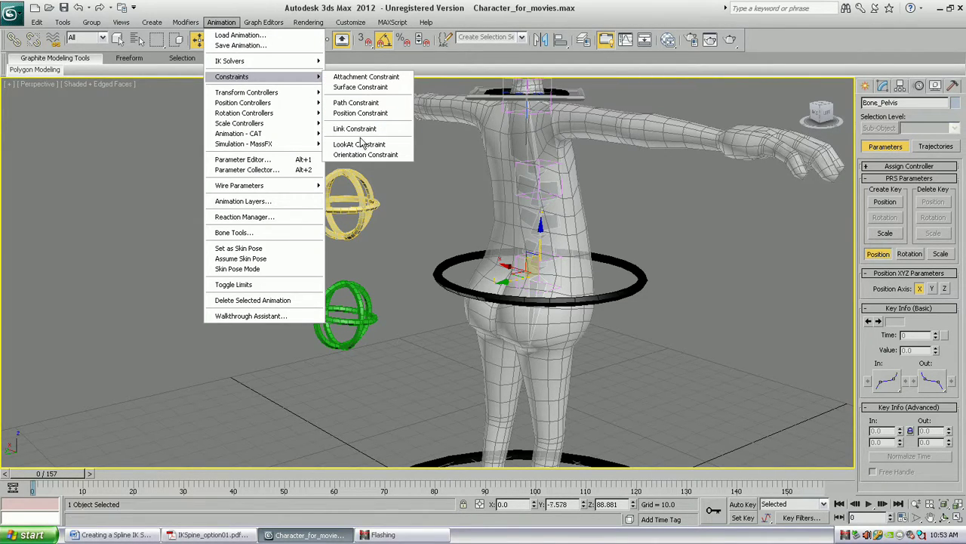
{"action": "left_click", "coordinate": [361, 112]}
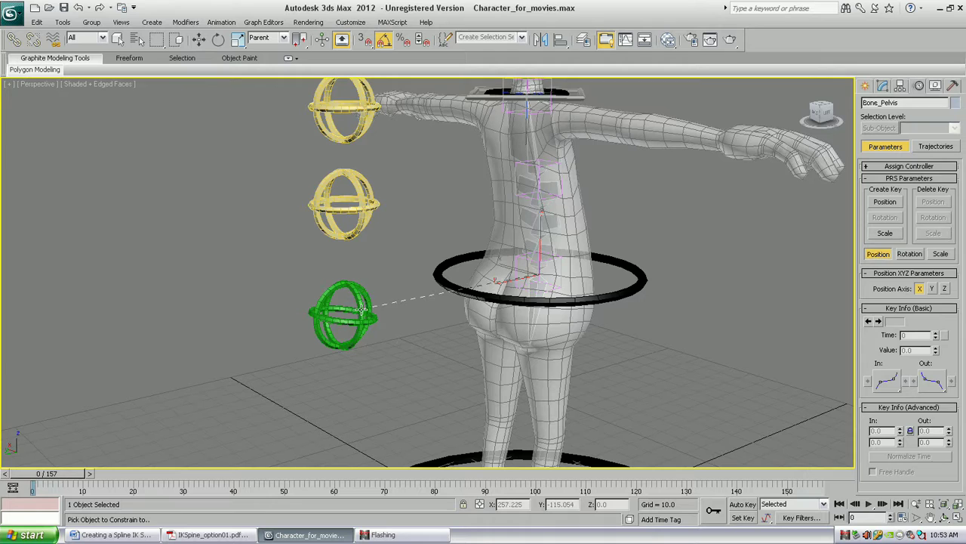
{"action": "left_click", "coordinate": [363, 309]}
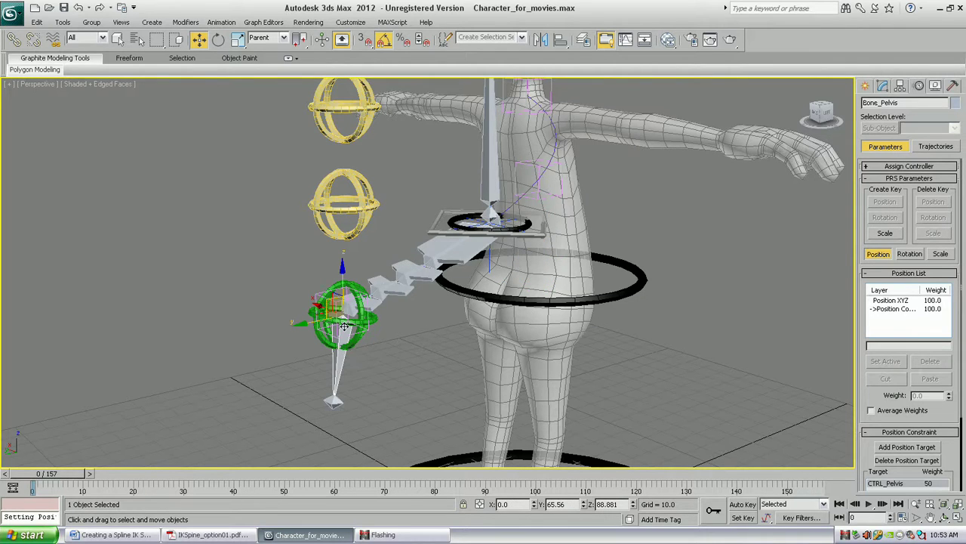
{"action": "scroll", "coordinate": [876, 460], "scroll_direction": "down", "scroll_amount": 3}
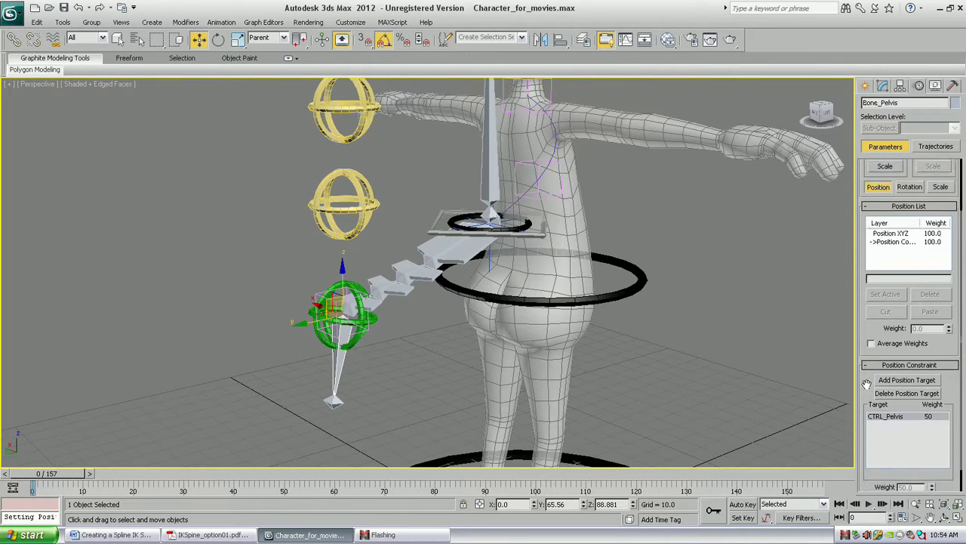
{"action": "left_click", "coordinate": [879, 475]}
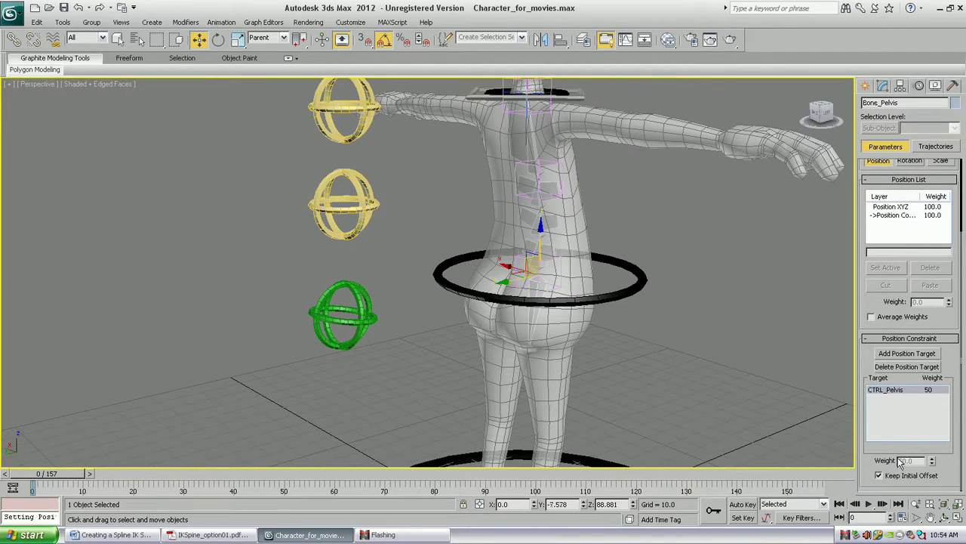
Test-move and rotate CTRL_Pelvis to confirm the pelvis bones follow, then restore it
{"action": "left_click", "coordinate": [351, 323]}
{"action": "middle_click_drag", "start_coordinate": [353, 323], "coordinate": [436, 319], "text": "alt"}
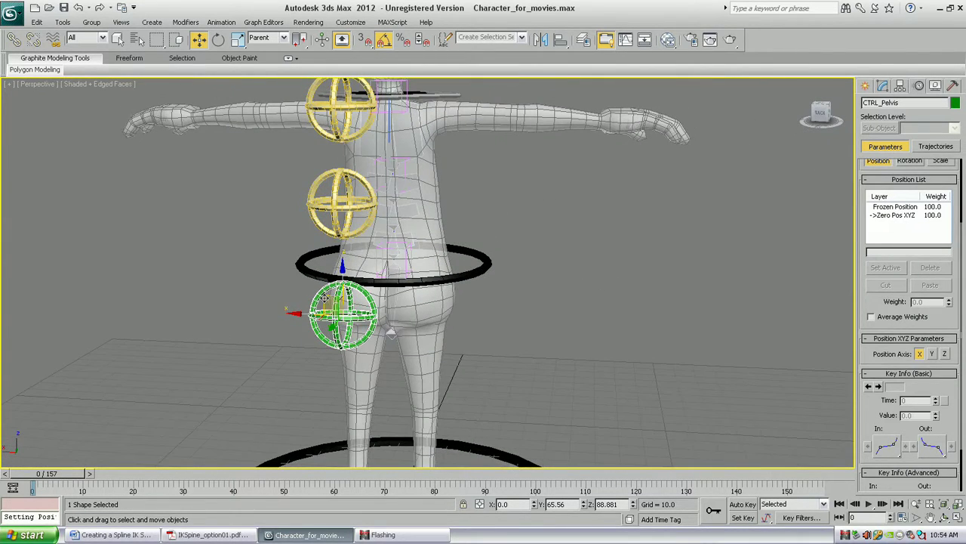
{"action": "left_click_drag", "start_coordinate": [323, 297], "coordinate": [339, 322]}
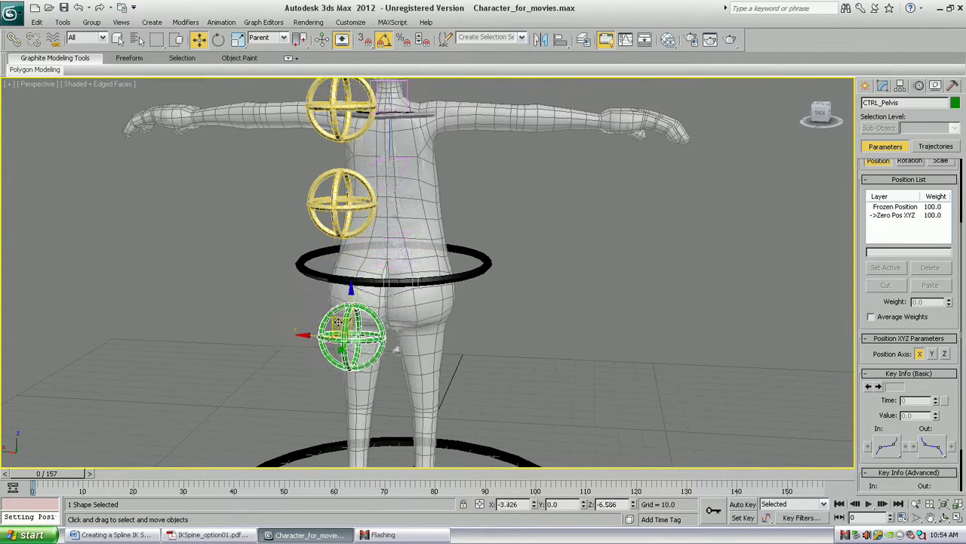
{"action": "key", "text": "ctrl+z"}
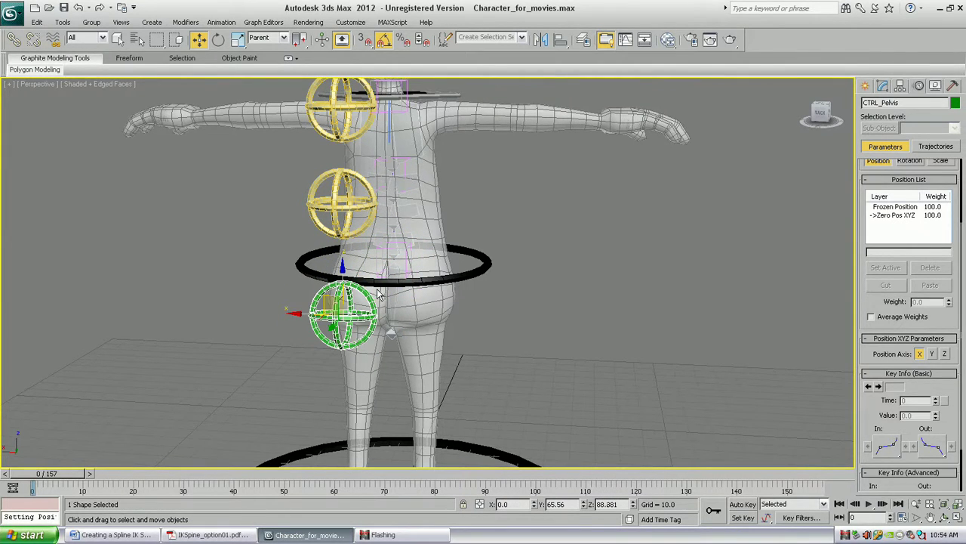
{"action": "key", "text": "e"}
{"action": "left_click_drag", "start_coordinate": [376, 292], "coordinate": [422, 291]}
{"action": "middle_click_drag", "start_coordinate": [484, 268], "coordinate": [264, 279], "text": "alt"}
Link CTRL_Pelvis to the black hip ring, then select CTRL_Main with the Move tool
{"action": "left_click", "coordinate": [14, 40]}
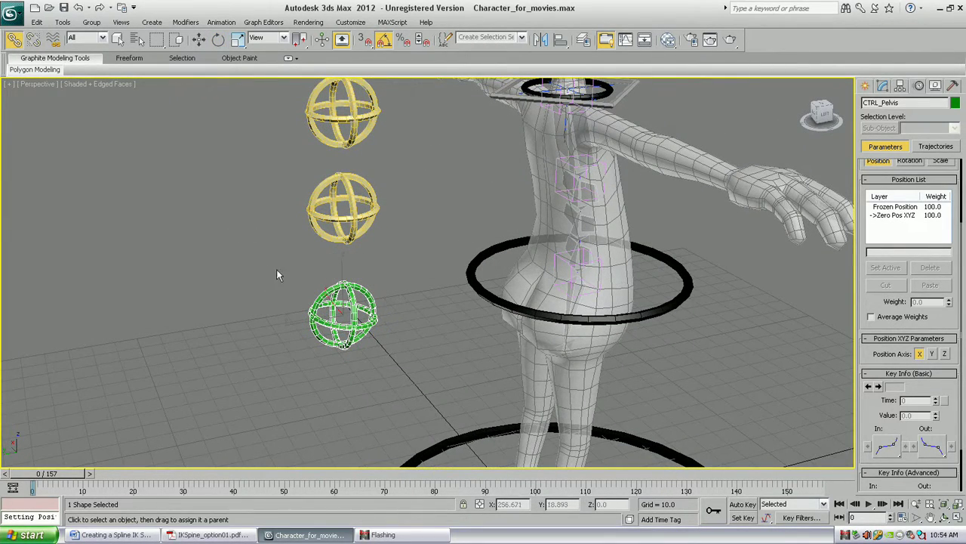
{"action": "left_click_drag", "start_coordinate": [357, 327], "coordinate": [490, 297]}
{"action": "scroll", "coordinate": [489, 297], "scroll_direction": "down", "scroll_amount": 6}
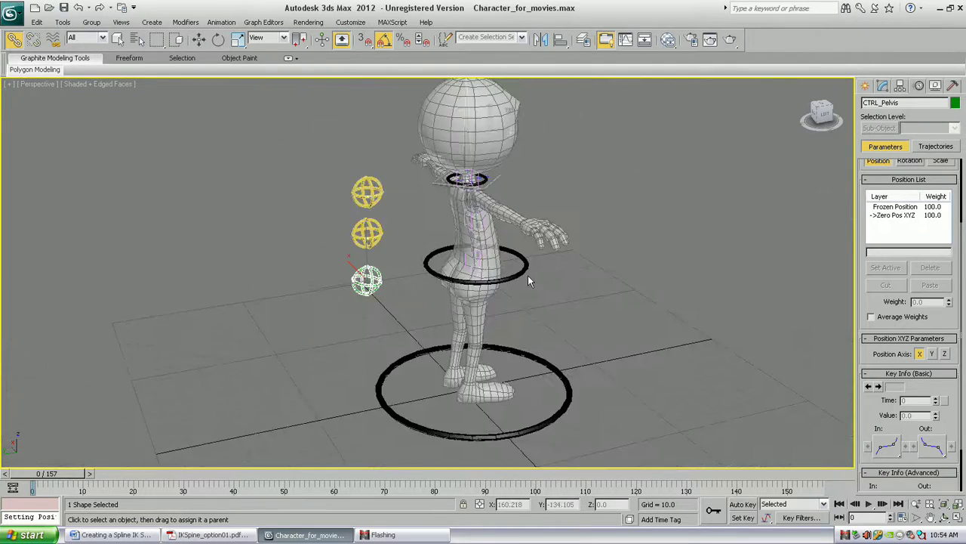
{"action": "middle_click_drag", "start_coordinate": [528, 275], "coordinate": [428, 268], "text": "alt"}
{"action": "scroll", "coordinate": [429, 267], "scroll_direction": "up", "scroll_amount": 2}
{"action": "scroll", "coordinate": [425, 221], "scroll_direction": "down", "scroll_amount": 4}
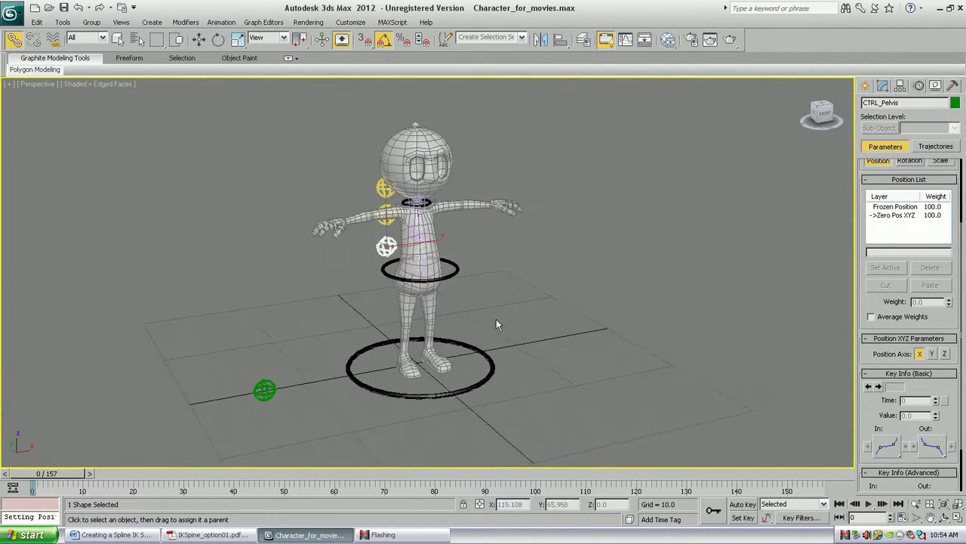
{"action": "left_click_drag", "start_coordinate": [487, 372], "coordinate": [487, 372]}
{"action": "key", "text": "w"}
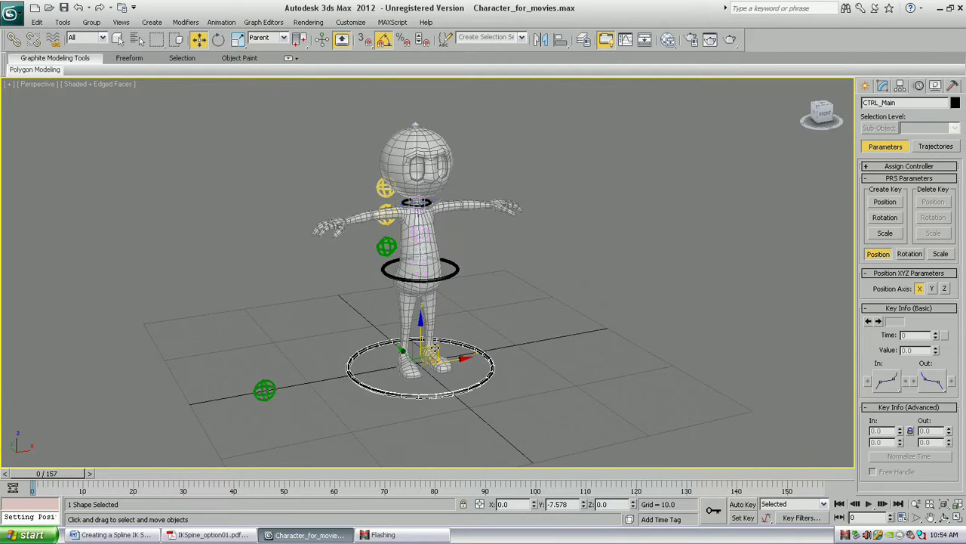